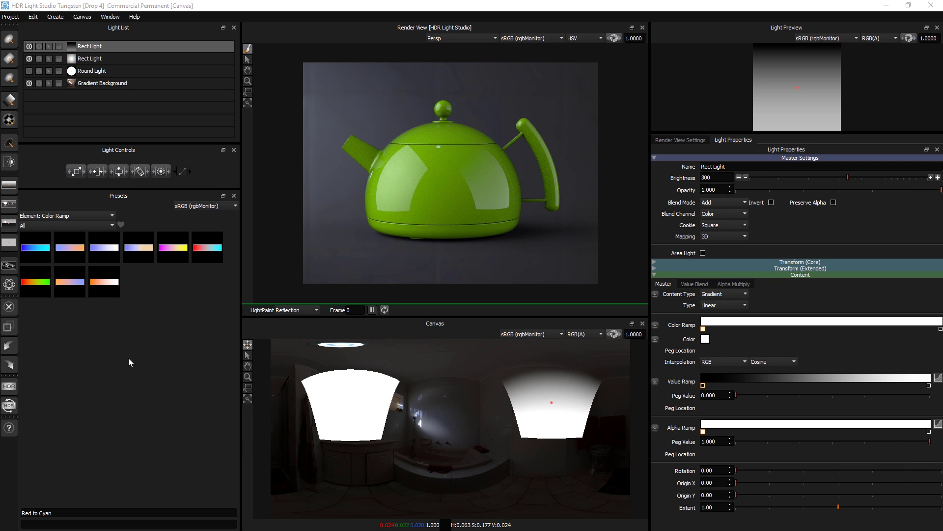
Step: Switch the presets to Element: Color Ramp and apply a colour ramp to the Rect Light
click(64, 216)
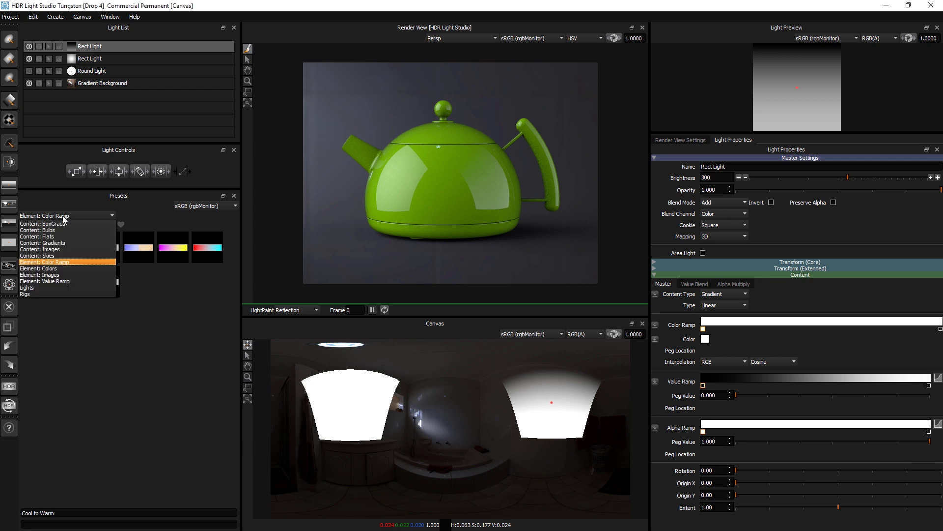
click(54, 262)
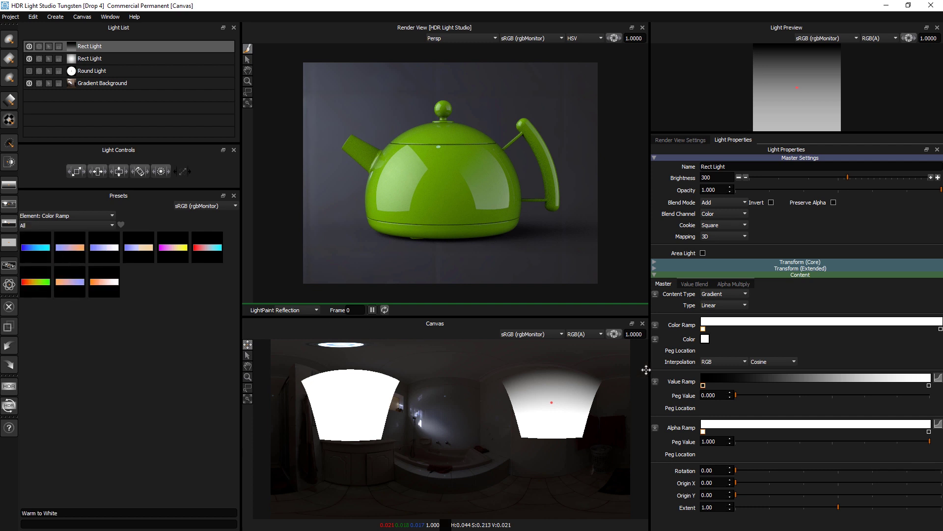
mouse_move(682, 325)
mouse_down()
mouse_move(701, 327)
mouse_move(163, 283)
mouse_move(35, 282)
mouse_move(117, 274)
mouse_move(597, 280)
mouse_move(668, 319)
mouse_move(619, 320)
mouse_move(682, 323)
mouse_up()
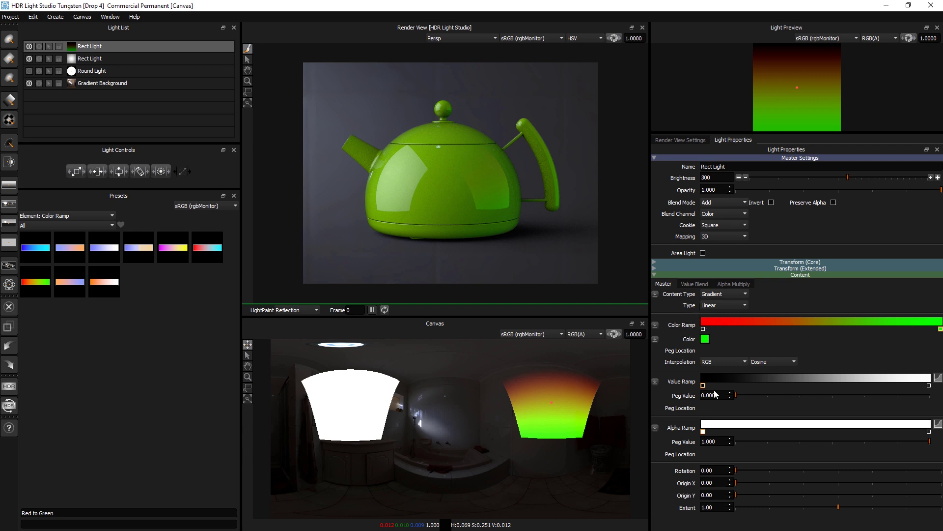
Step: Raise the Value Ramp peg to 1.0, then apply Blue to Cyan and finally Red to Cyan
drag(760, 394, 933, 397)
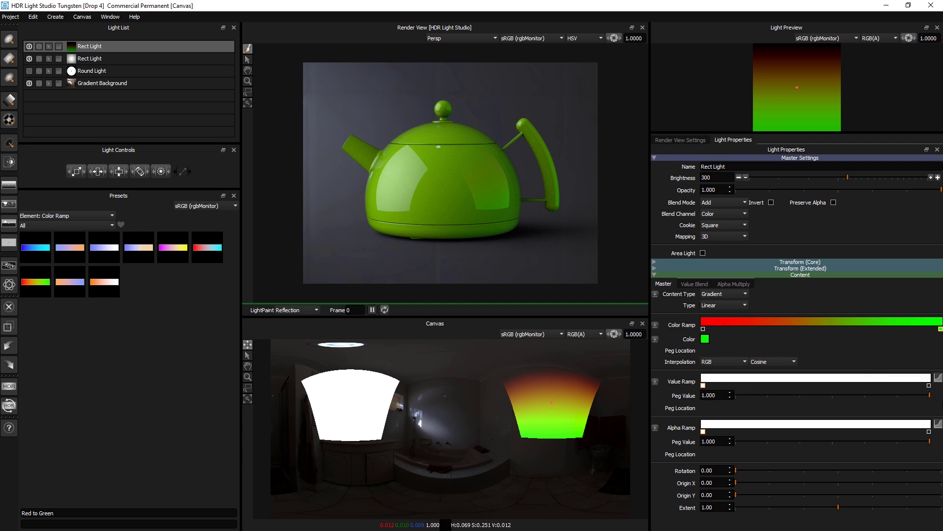
drag(48, 253, 691, 323)
drag(206, 248, 682, 324)
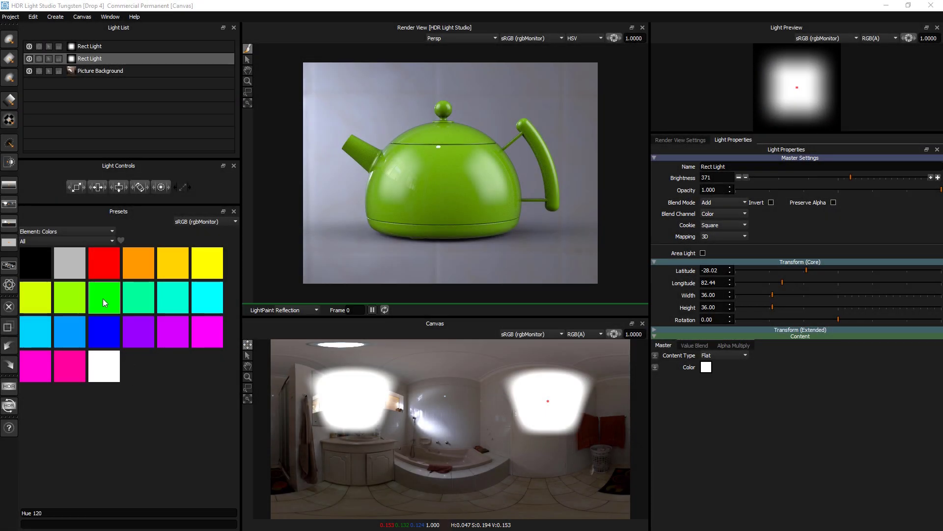
Step: Colour the second Rect Light red, after trying green, and the first Rect Light blue
drag(102, 298, 708, 367)
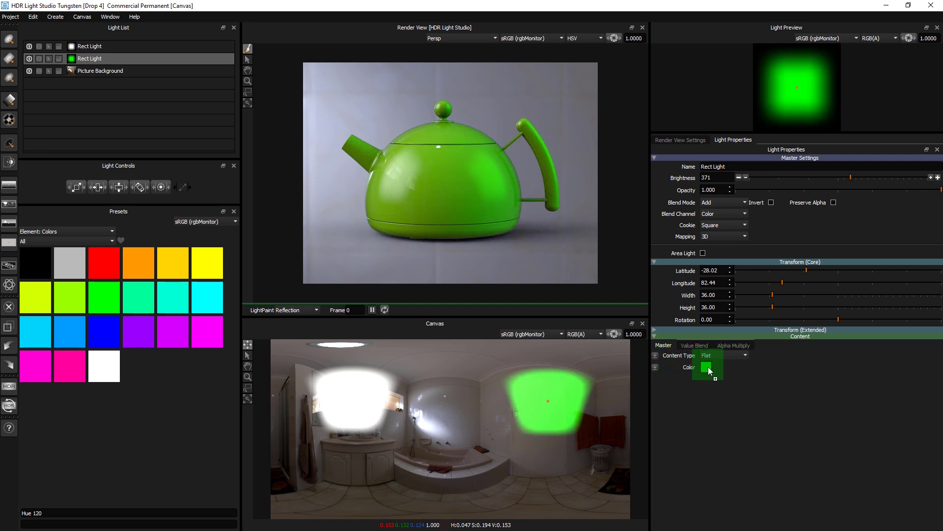
drag(99, 258, 708, 363)
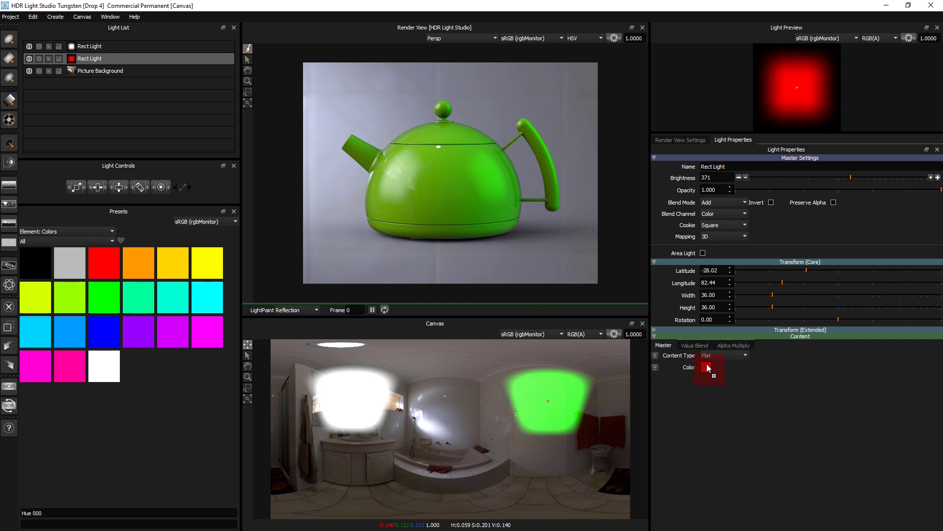
click(99, 47)
drag(118, 332, 706, 367)
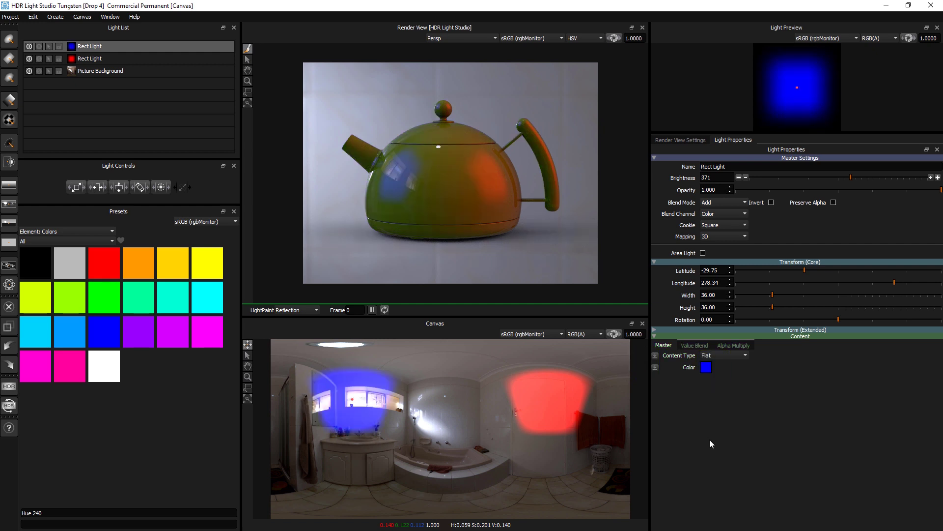
click(131, 72)
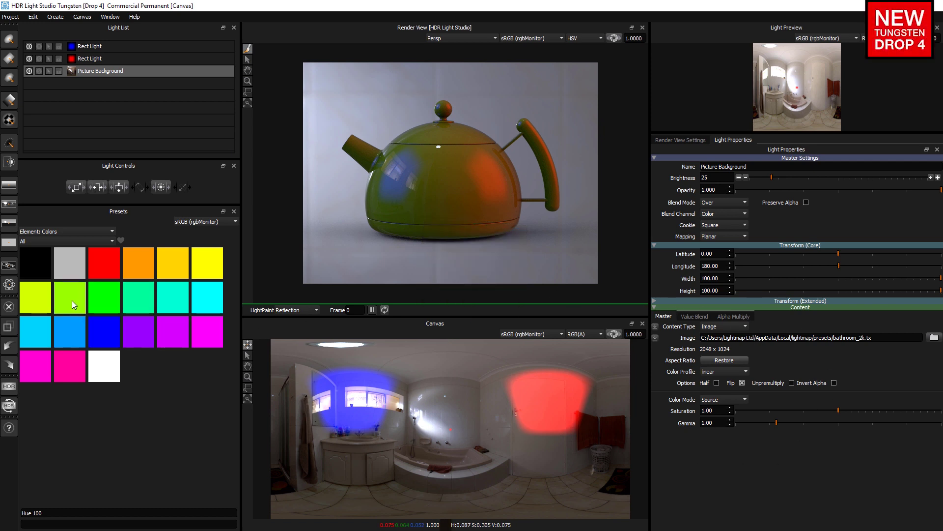
Step: Try lime green, the bathroom image and hot pink on the background, ending with lighter Hue 220 blue
drag(70, 299, 673, 326)
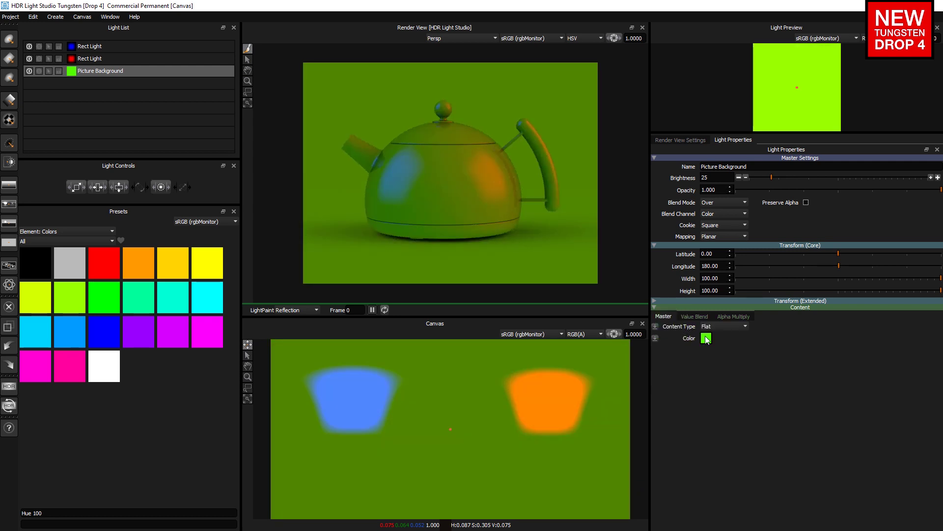
click(717, 326)
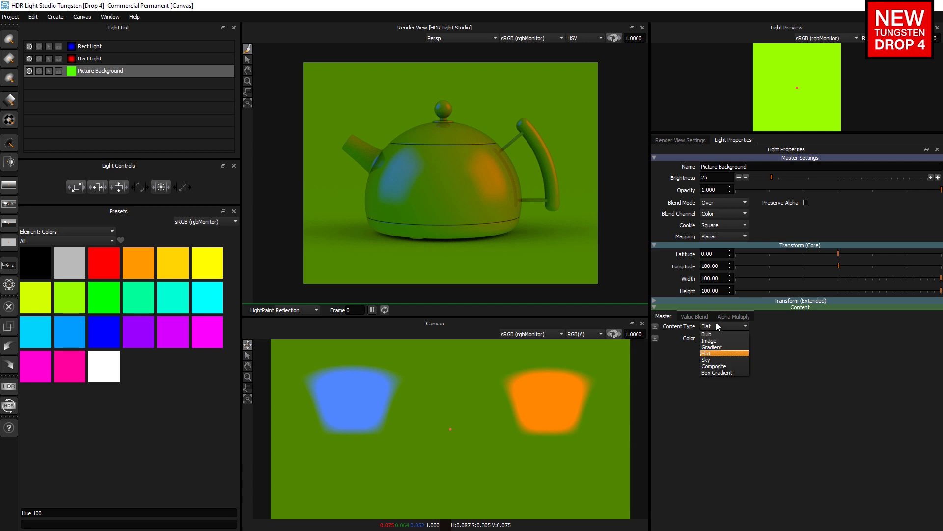
click(718, 341)
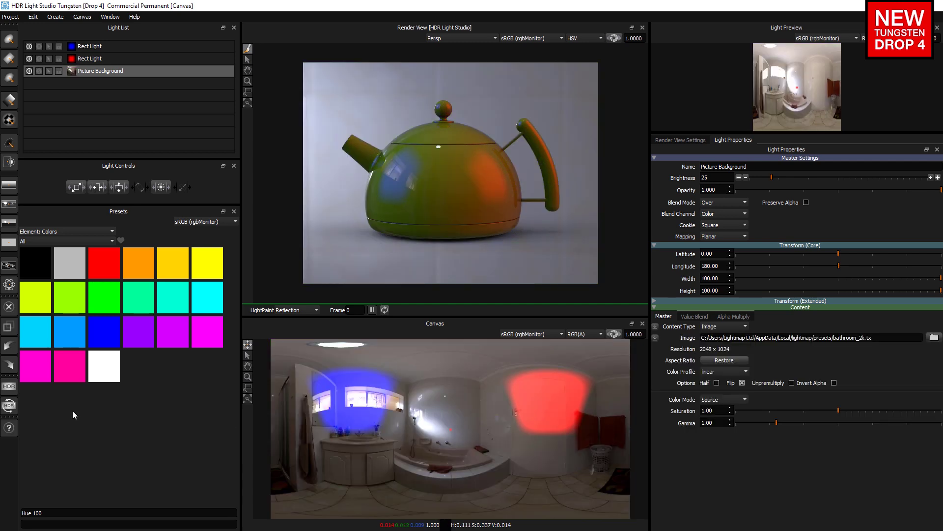
drag(102, 335, 660, 314)
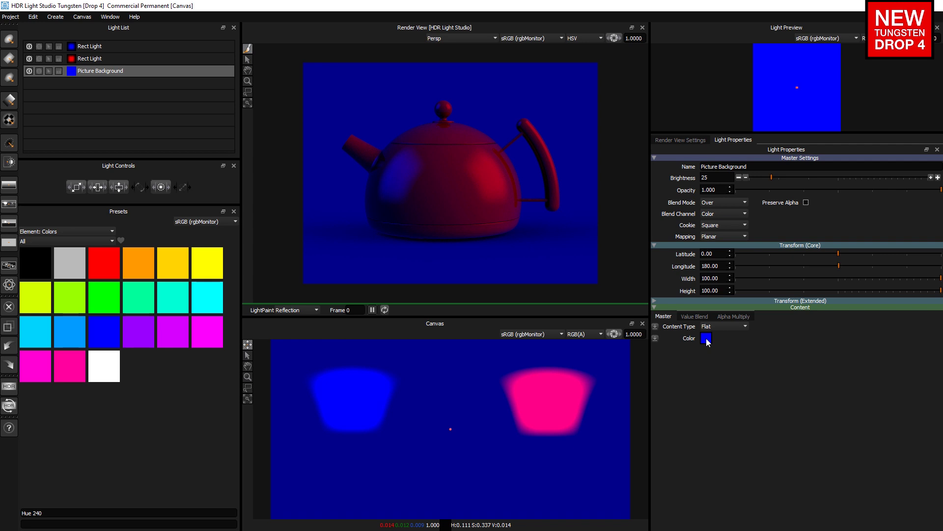
drag(67, 363, 704, 339)
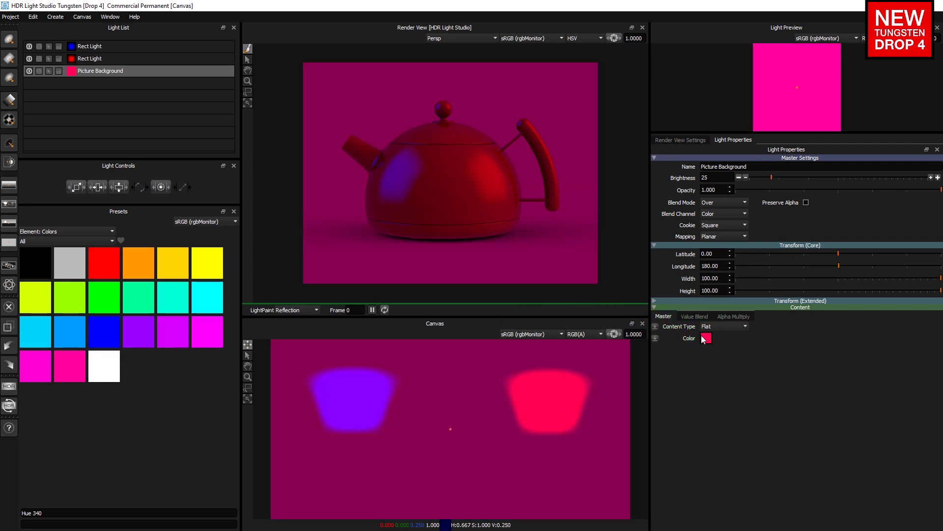
drag(74, 336, 693, 338)
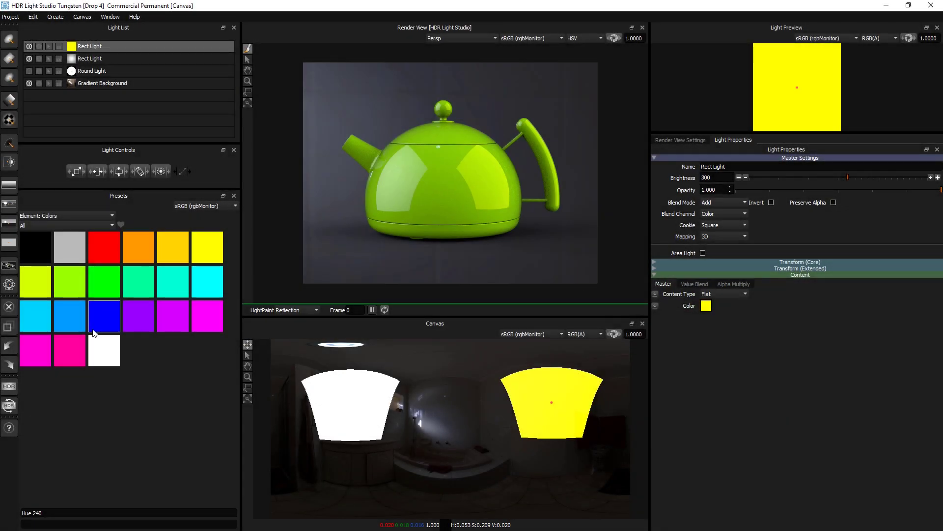
Step: Set the Rect Light's content to Image and load a StudioLights preset image into it
click(52, 216)
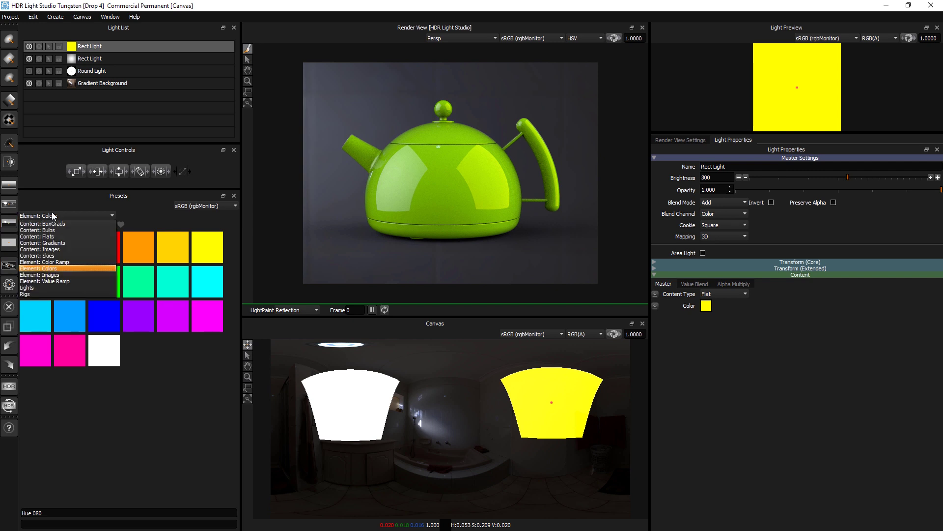
click(44, 275)
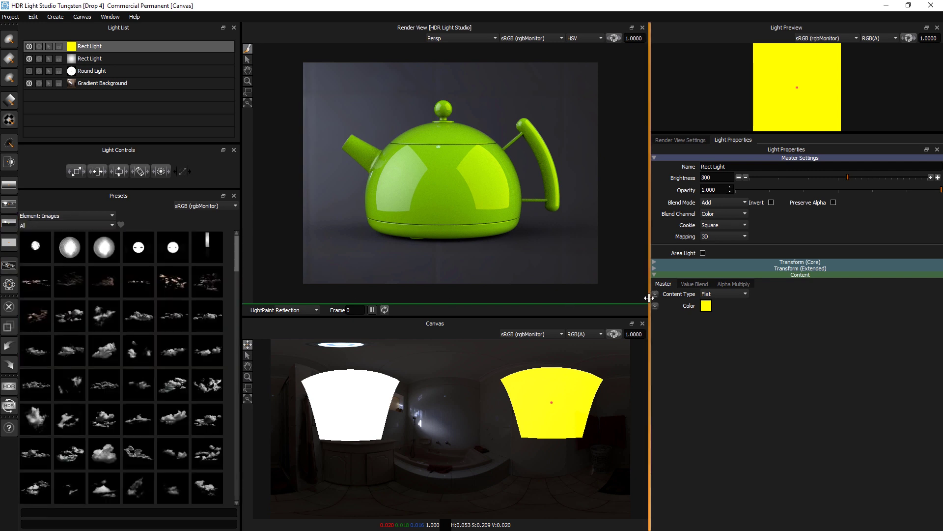
click(715, 294)
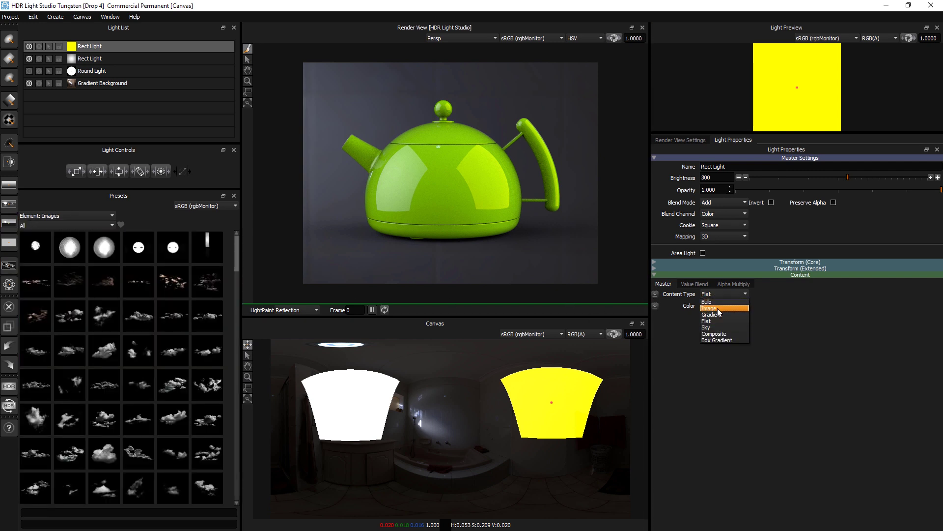
click(719, 313)
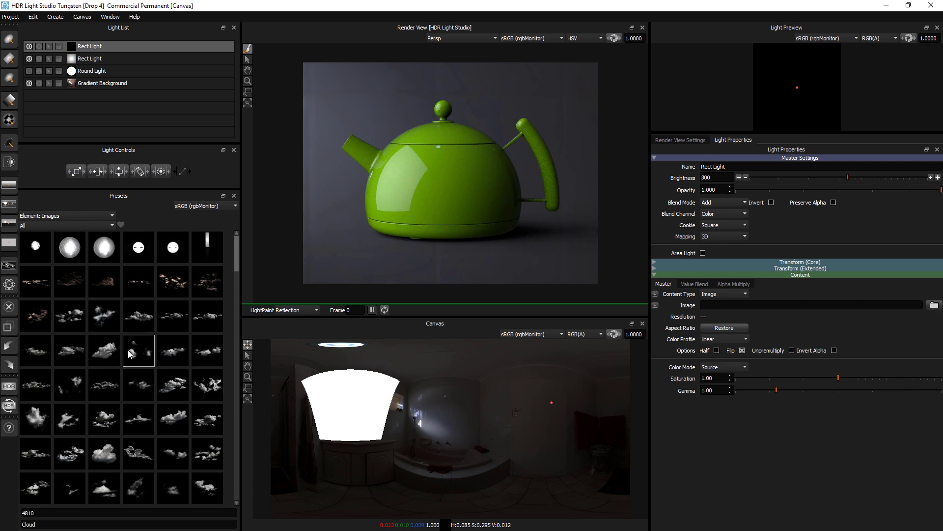
click(80, 225)
scroll(107, 276, down, 3)
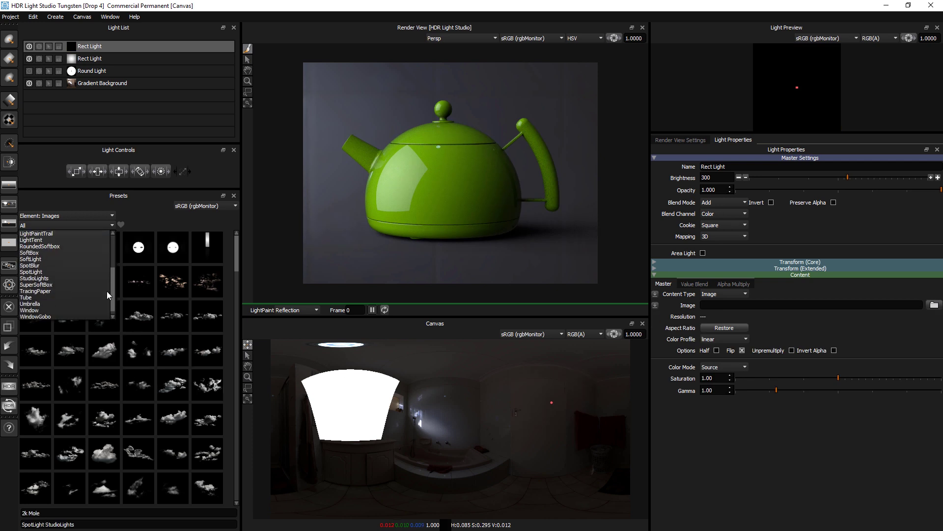
click(79, 281)
drag(89, 284, 689, 307)
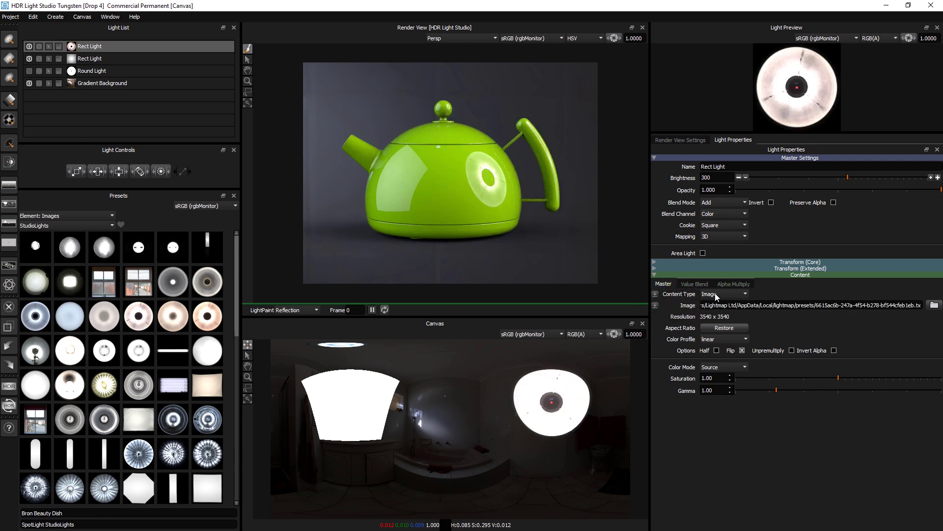
Step: Switch the light to a bulb, try the grey dish, then settle on the flash-head image
click(715, 295)
click(710, 305)
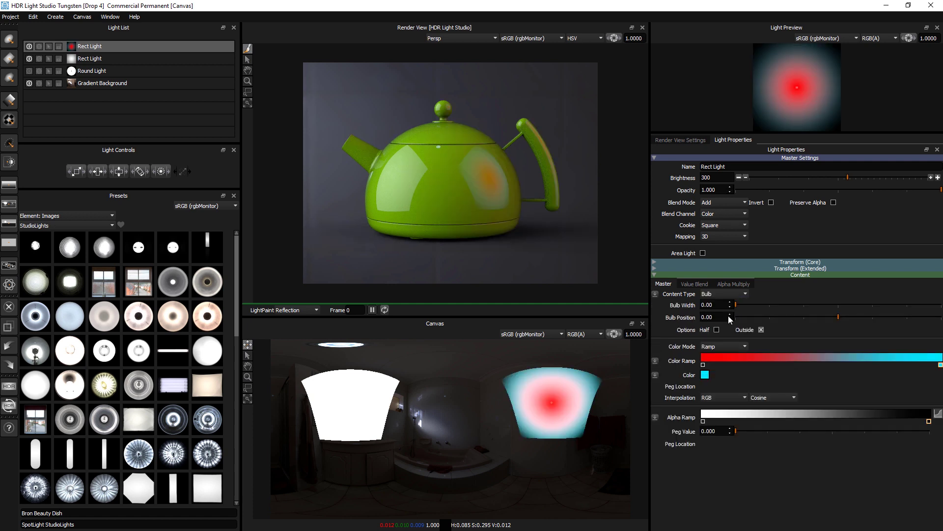
drag(107, 314, 663, 285)
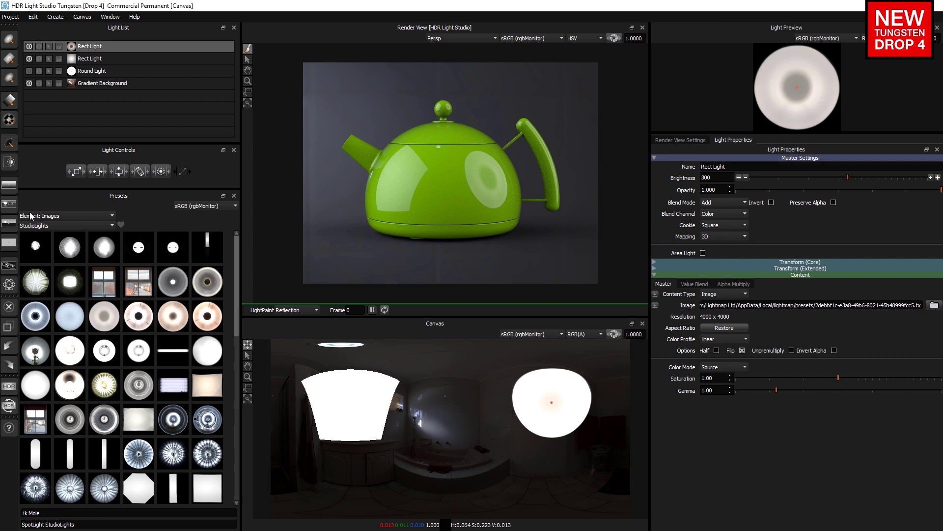
drag(102, 360, 680, 292)
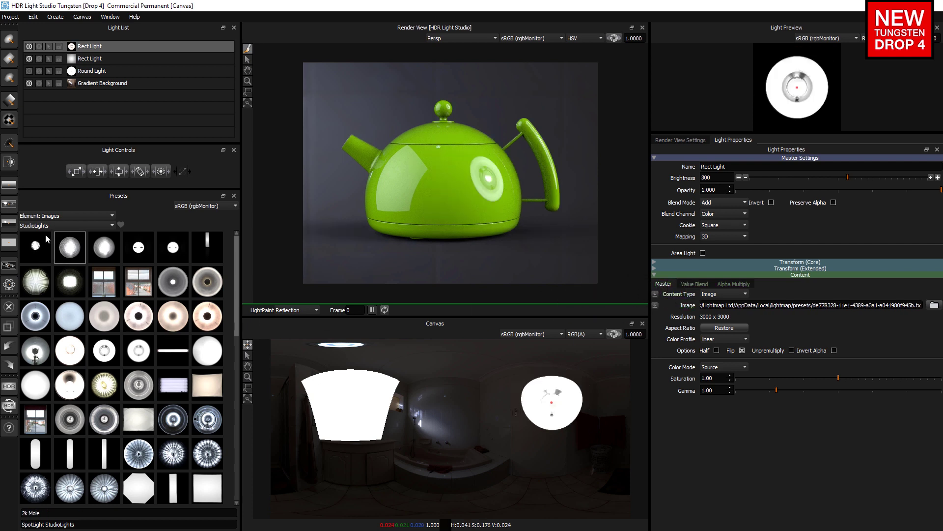
click(32, 225)
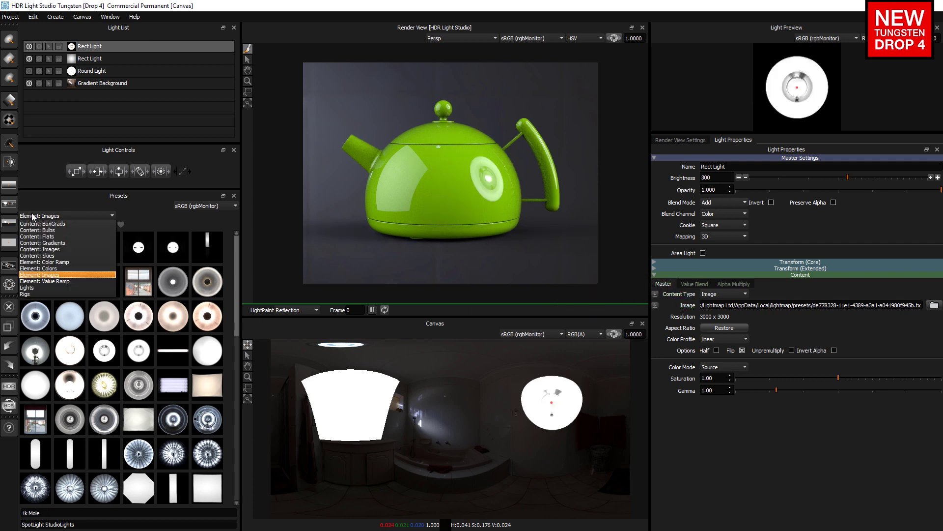
click(56, 269)
Step: Make the Rect Light flat green, then give it the Arri Fresnel Spot ring spotlight image
drag(113, 284, 538, 272)
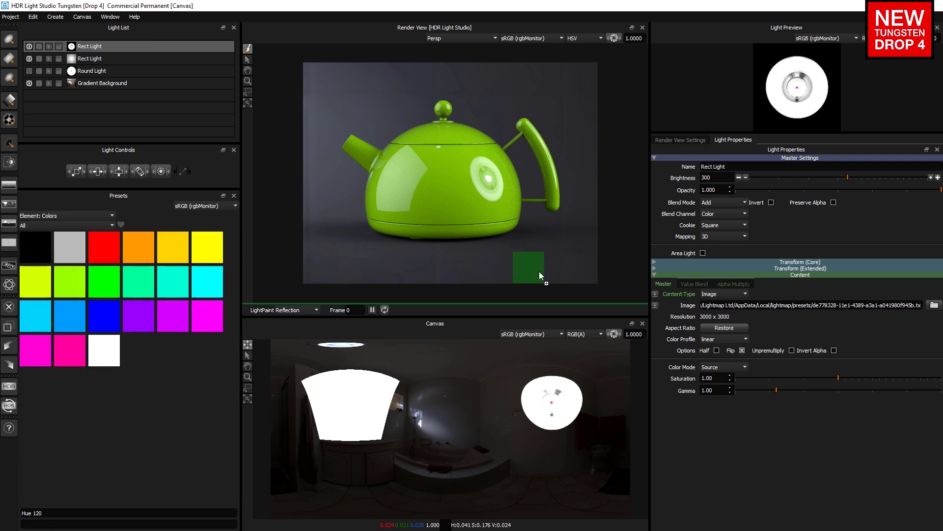
drag(672, 293, 672, 294)
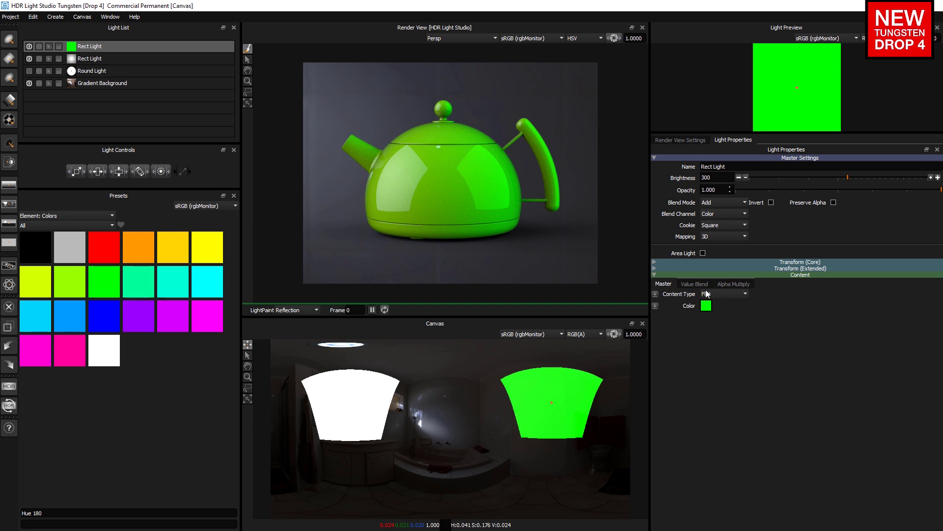
click(52, 216)
click(76, 276)
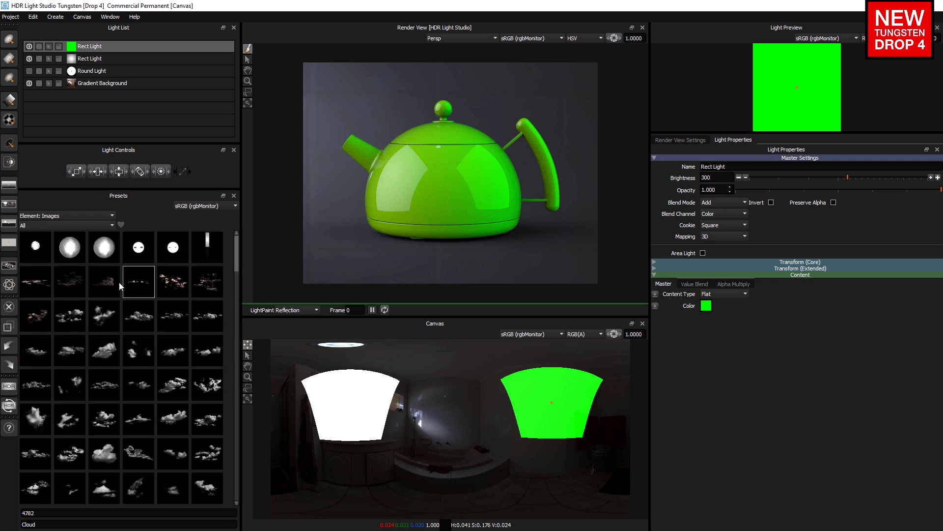
scroll(105, 393, down, 3)
drag(113, 440, 678, 288)
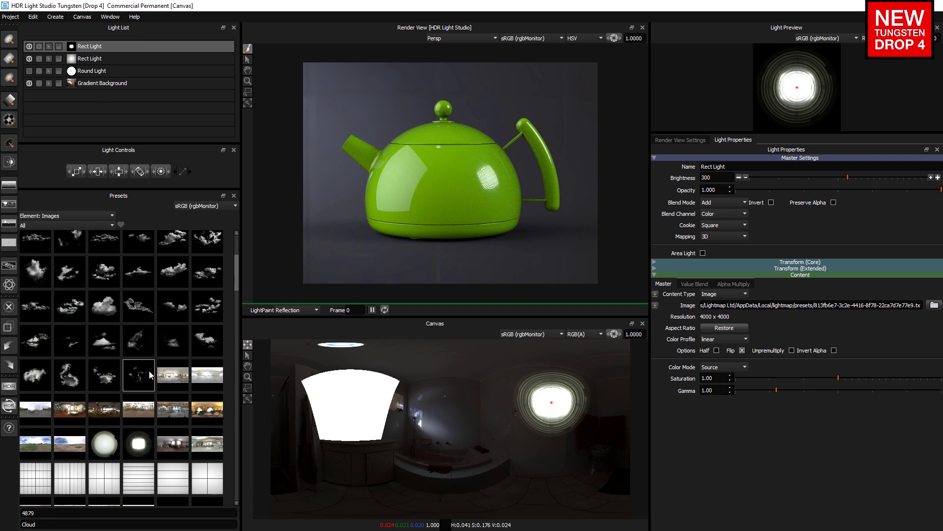
Step: Filter presets to StudioLights and apply Softbox 100x100 to the first Rect Light
click(65, 225)
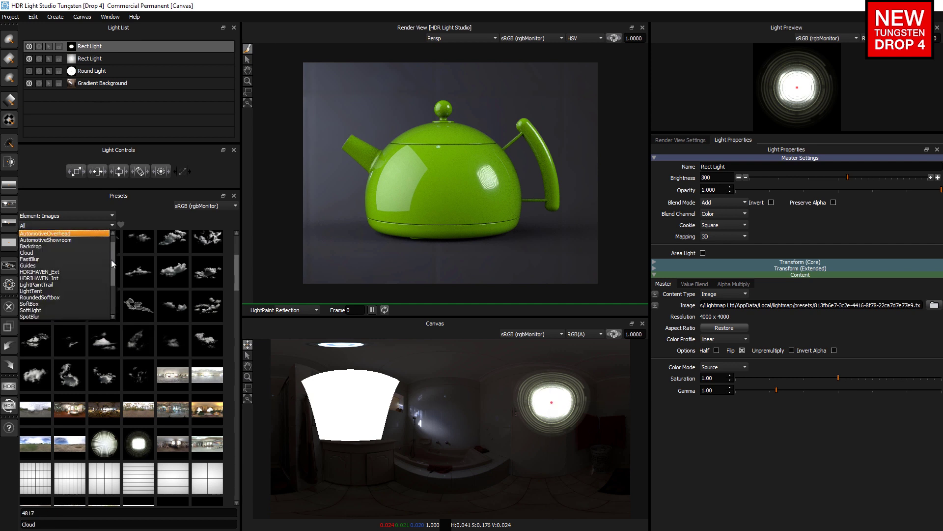
scroll(111, 259, down, 3)
click(69, 282)
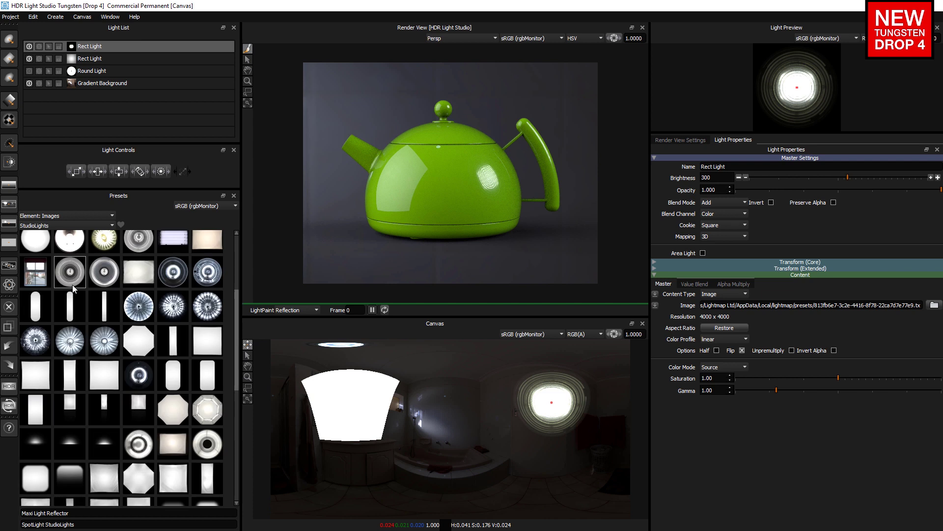
scroll(113, 370, down, 3)
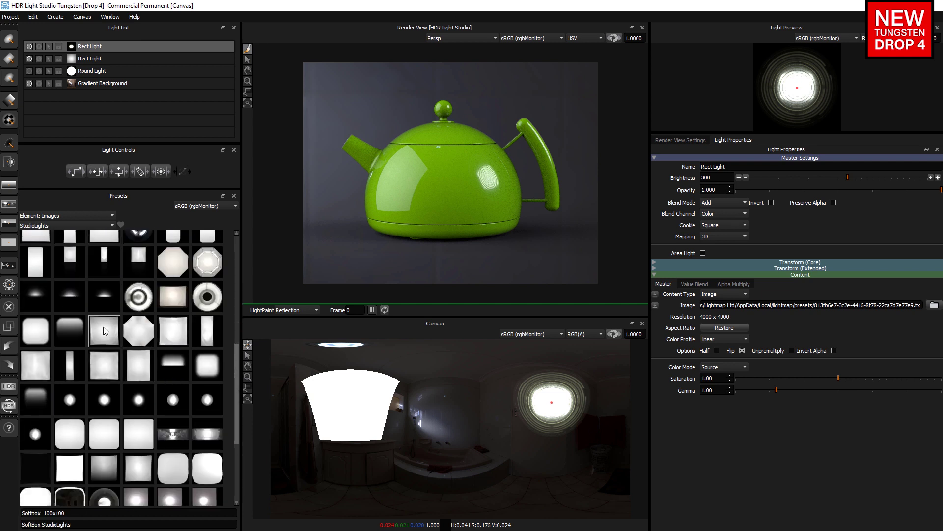
drag(102, 331, 125, 110)
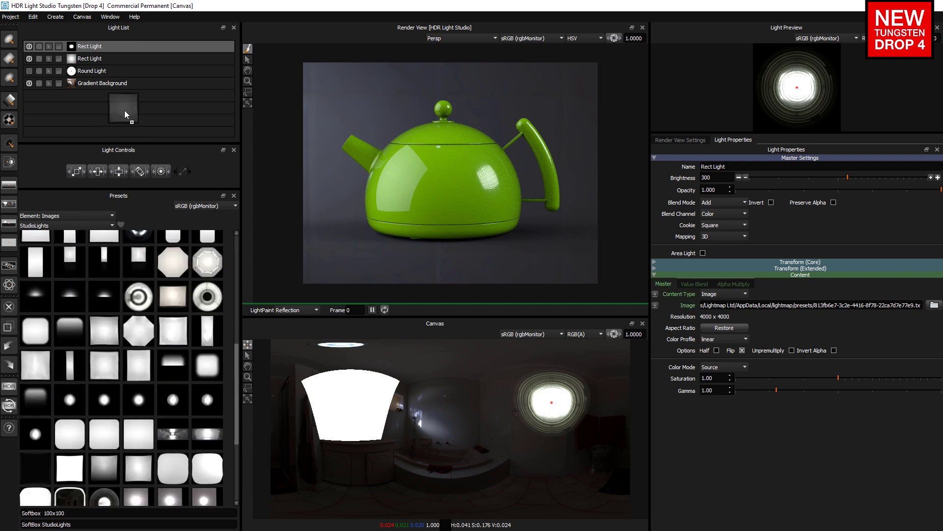
drag(99, 43, 98, 43)
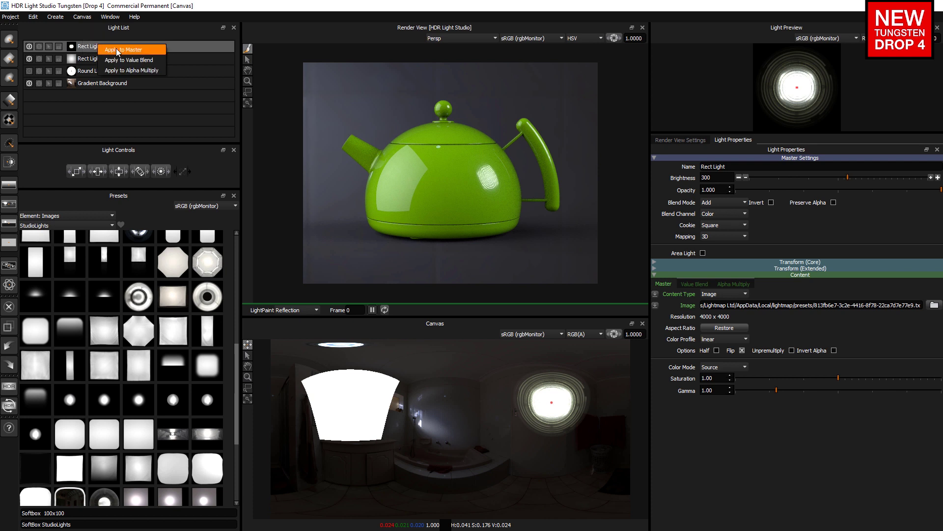
click(116, 49)
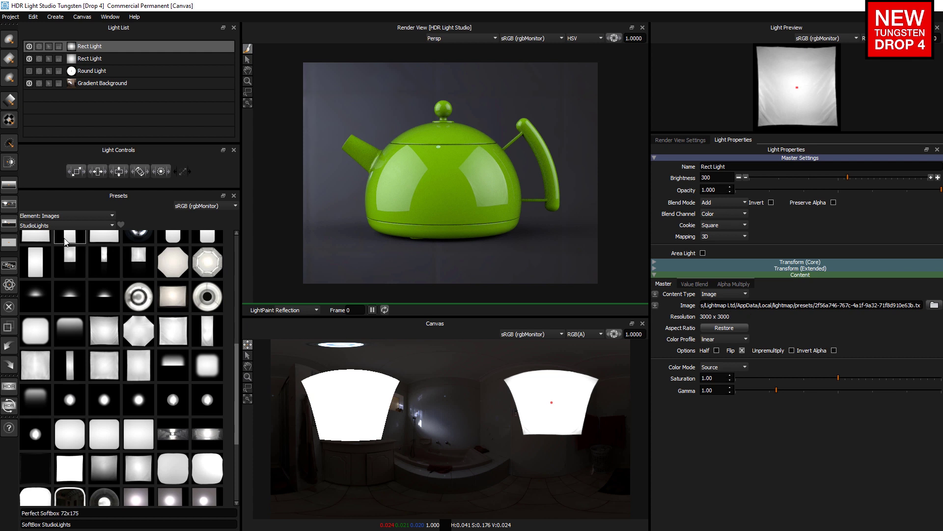
Step: Set the light's content to Flat, then apply the pink Tracing Paper 13 preset
click(719, 294)
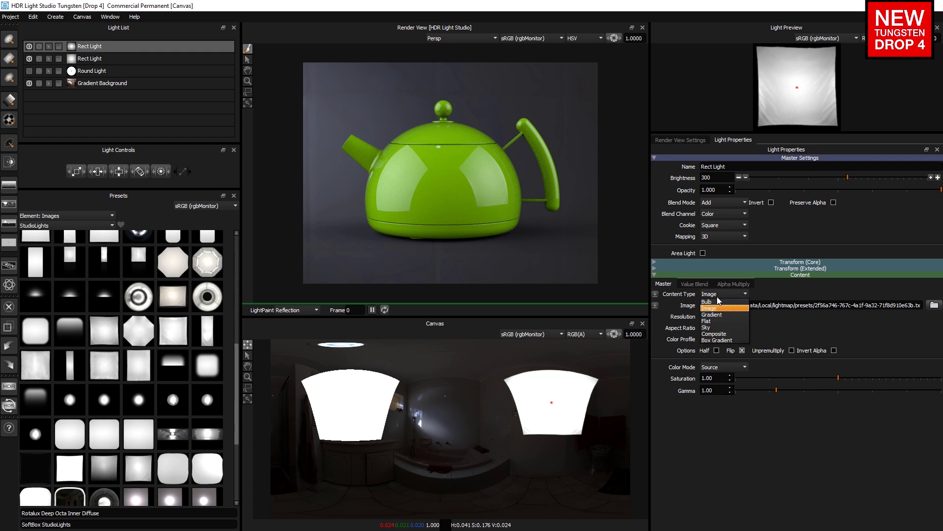
click(710, 321)
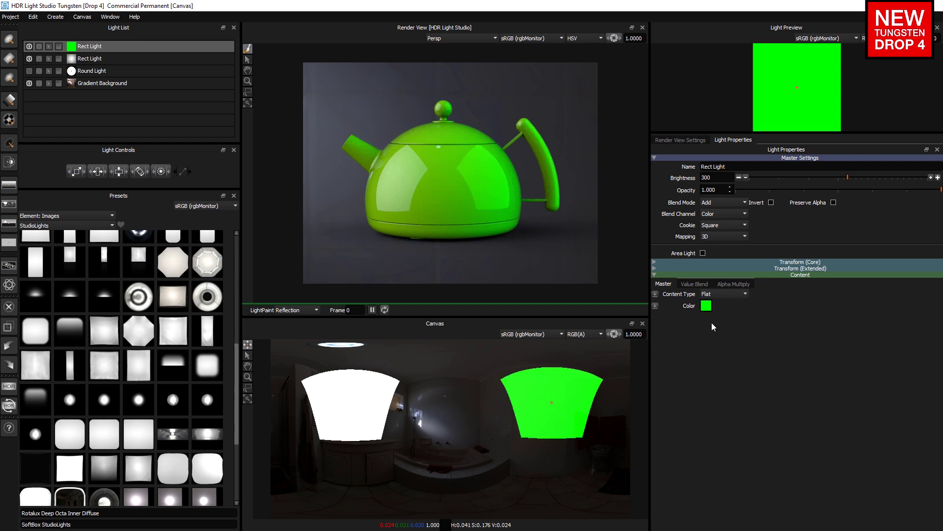
scroll(128, 396, down, 3)
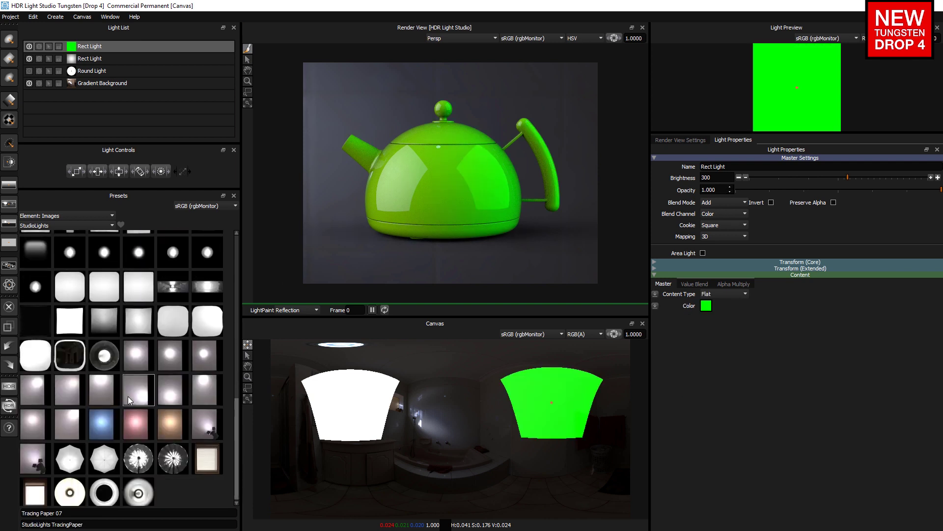
drag(139, 423, 137, 45)
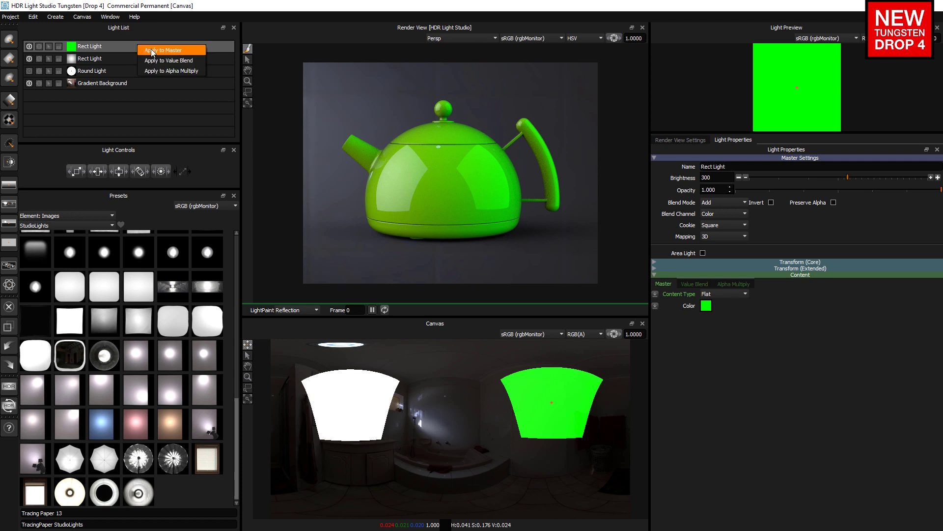
click(152, 49)
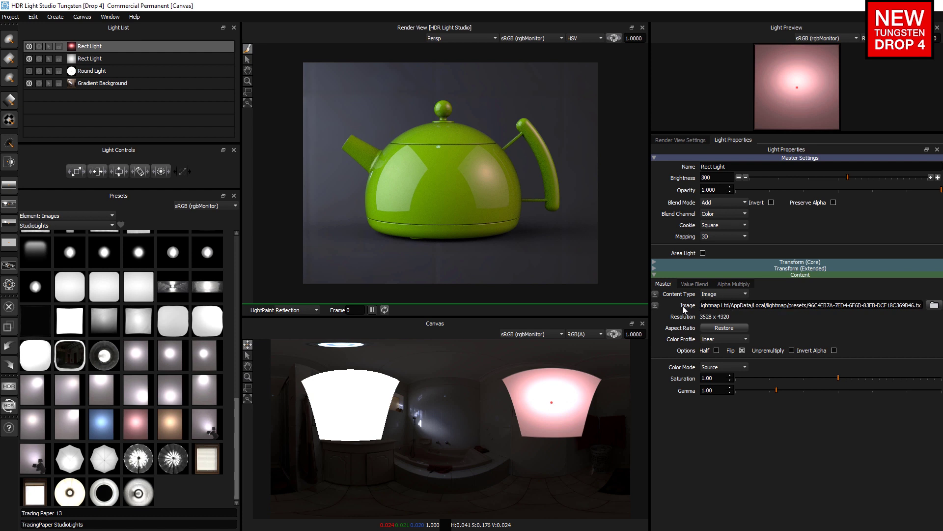
scroll(142, 370, down, 10)
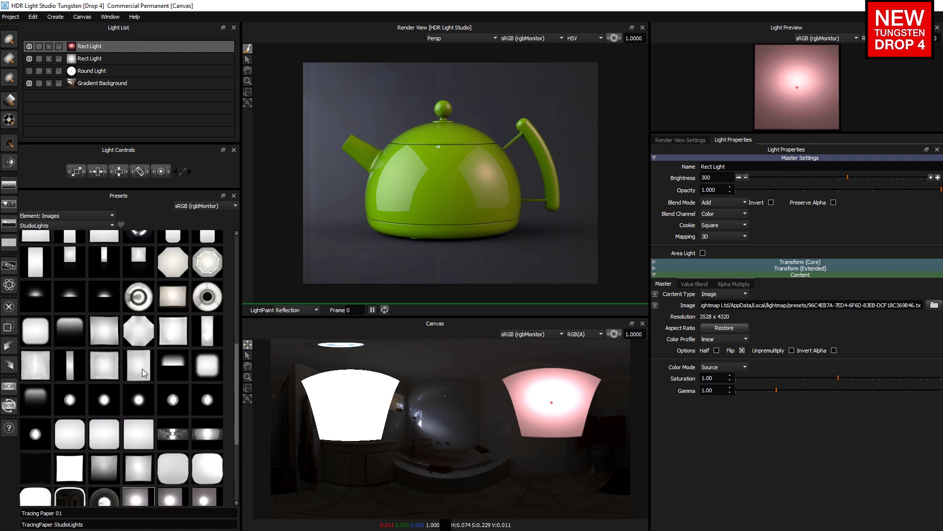
Step: Filter the Images presets to the HDRIHAVEN_Ext subcategory
click(53, 216)
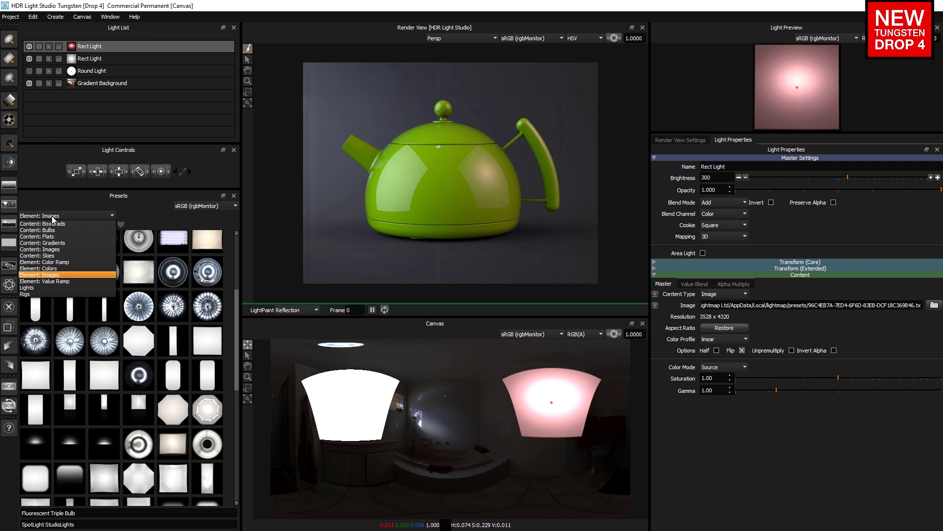
click(57, 275)
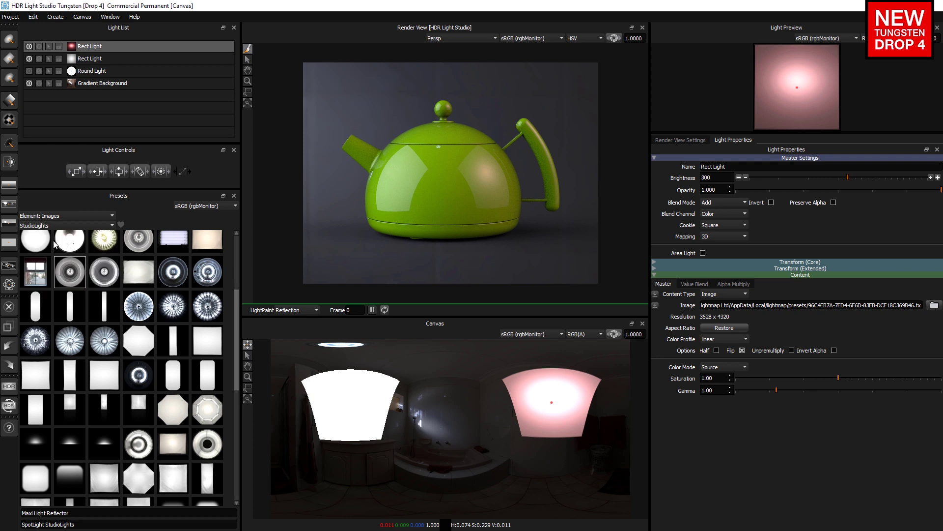
click(96, 225)
drag(111, 275, 113, 260)
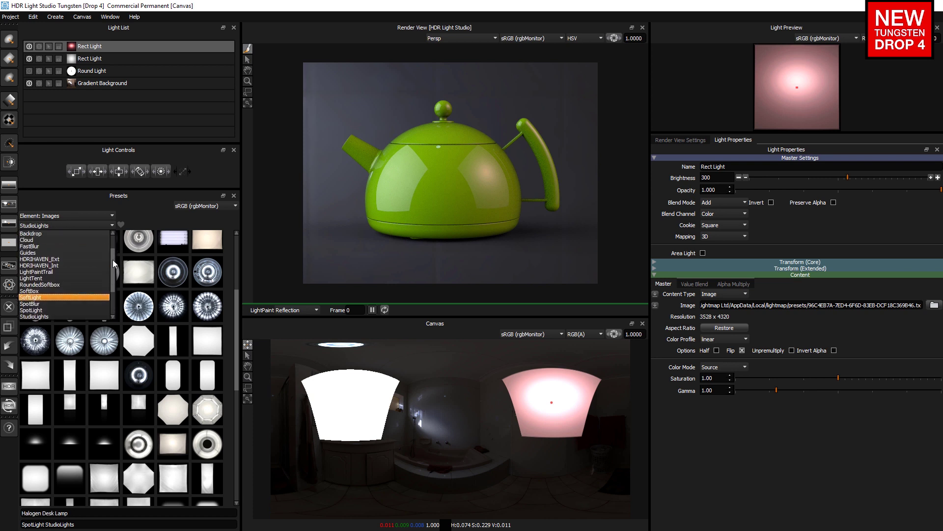
click(68, 259)
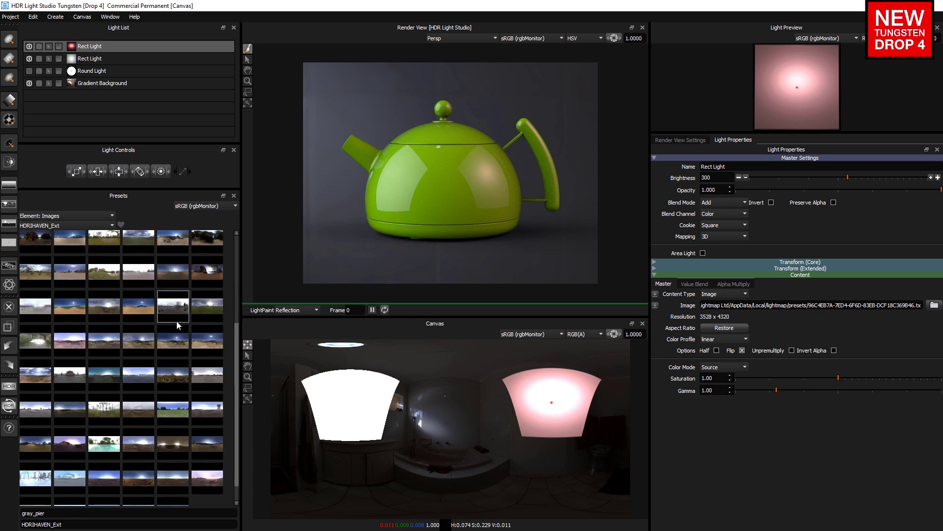
Step: Apply kiara_4_mid-morning, then kiara_2_sunrise, to the Gradient Background
click(116, 81)
drag(174, 344, 173, 82)
click(188, 88)
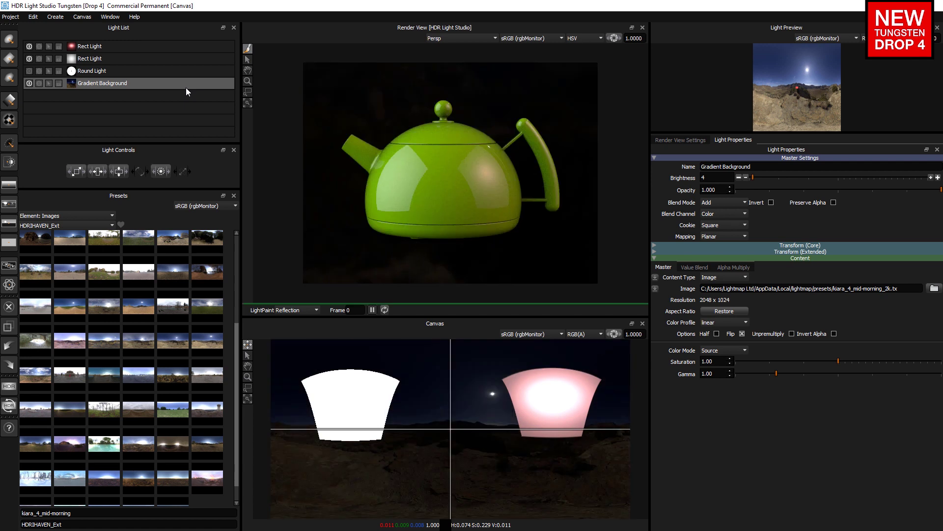
drag(95, 339, 145, 85)
click(161, 91)
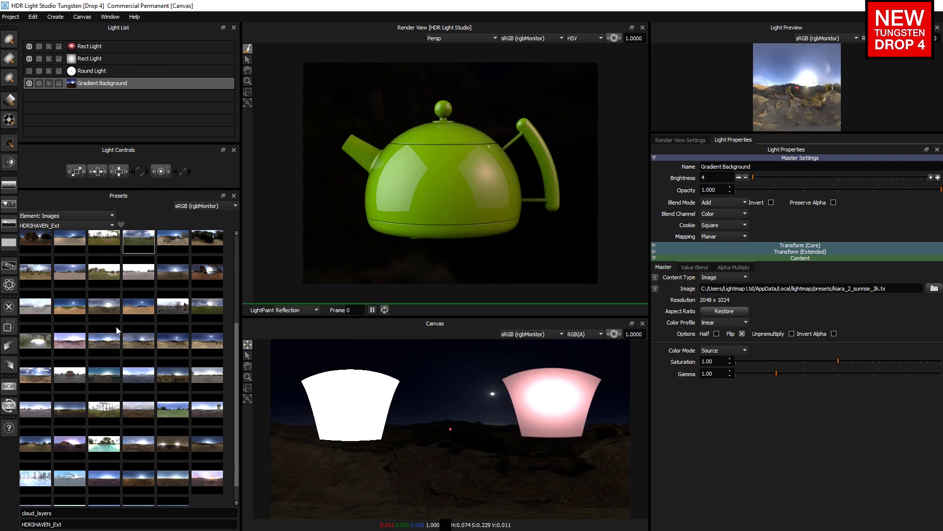
Step: Try noon_grass, then restore kiara_4_mid-morning as the background image
drag(166, 438, 150, 84)
click(162, 92)
drag(166, 337, 165, 85)
click(178, 93)
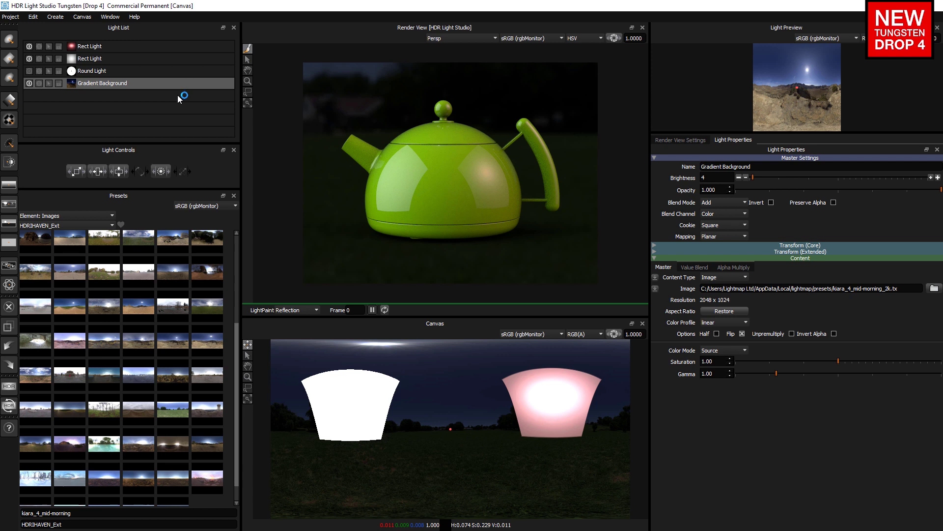
click(57, 216)
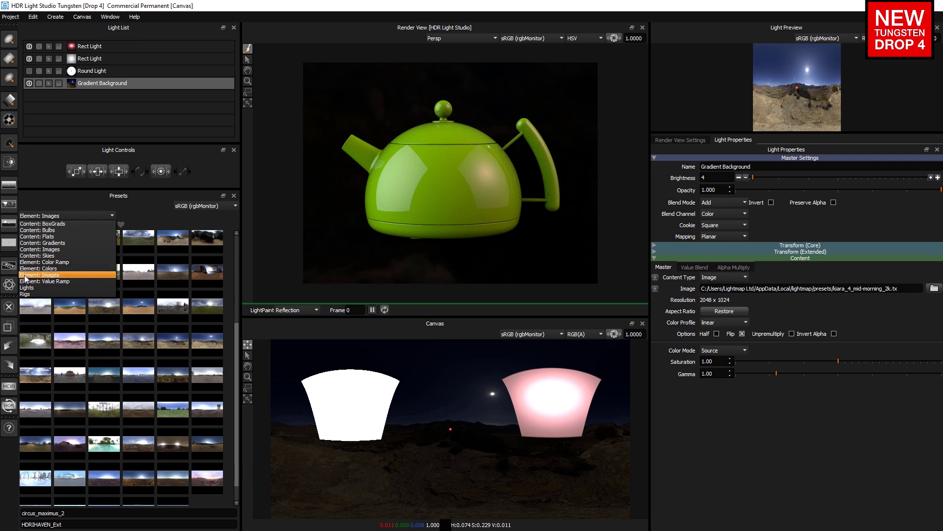
Step: Show the Colors presets and make the Gradient Background flat green, red, then purple
click(139, 222)
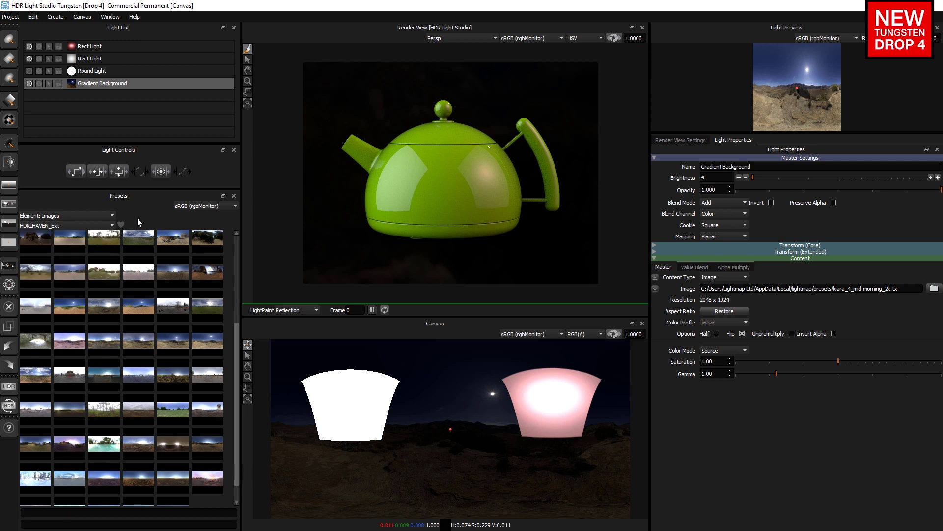
click(57, 216)
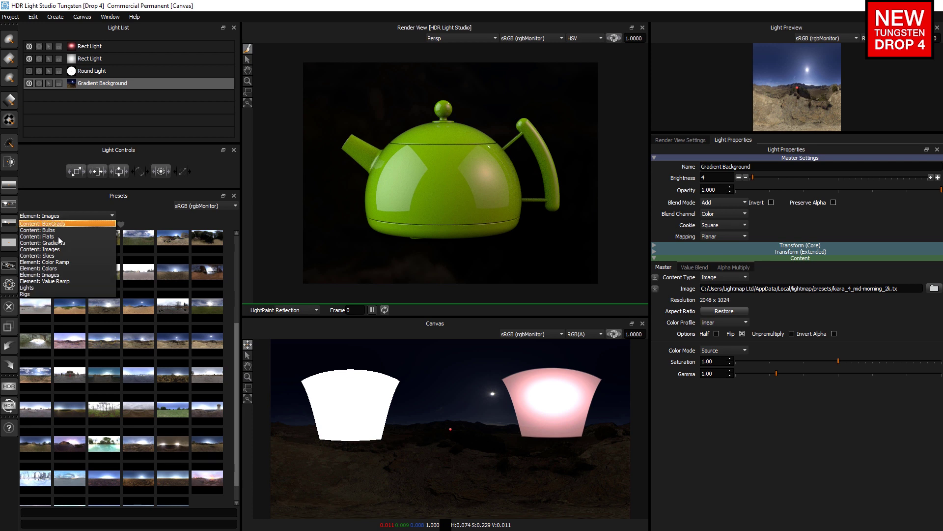
click(57, 268)
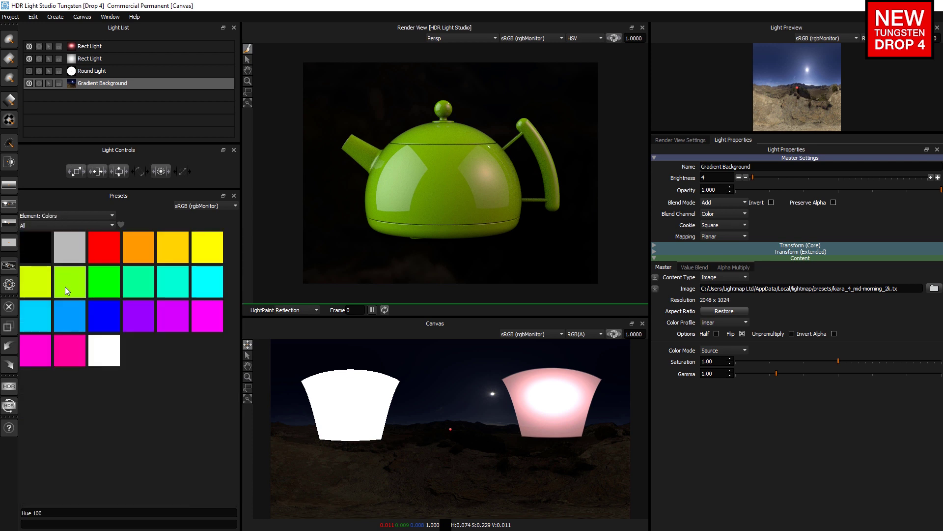
drag(66, 285, 117, 82)
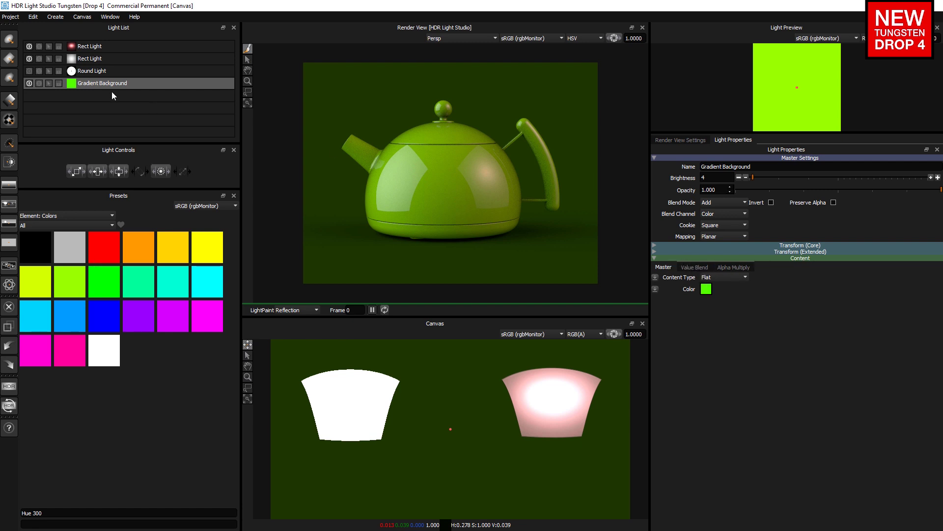
drag(105, 244, 105, 80)
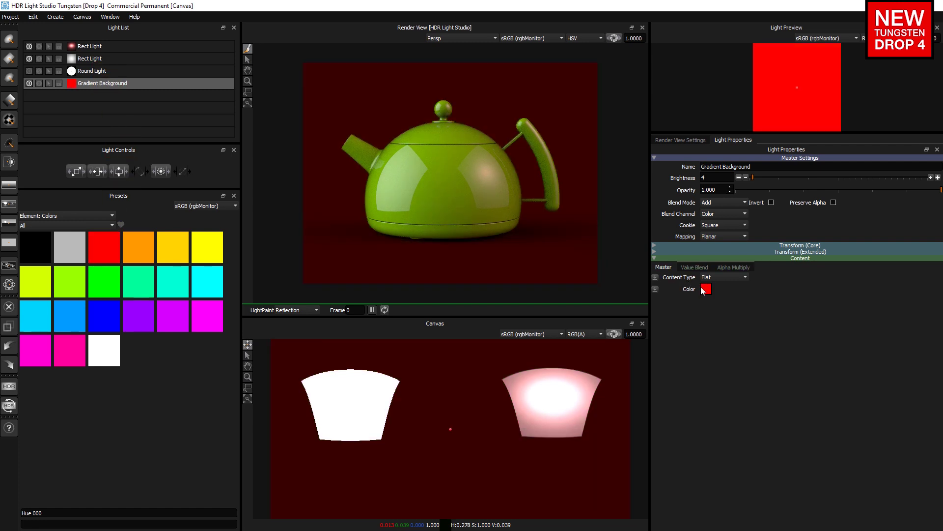
drag(180, 317, 165, 84)
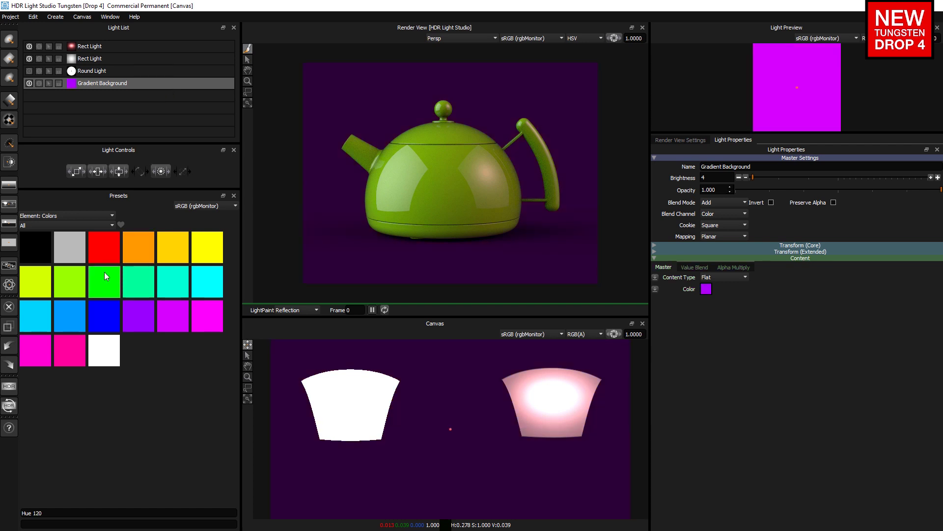
Step: Colour the first Rect Light orange and the second Rect Light yellow
drag(143, 244, 94, 45)
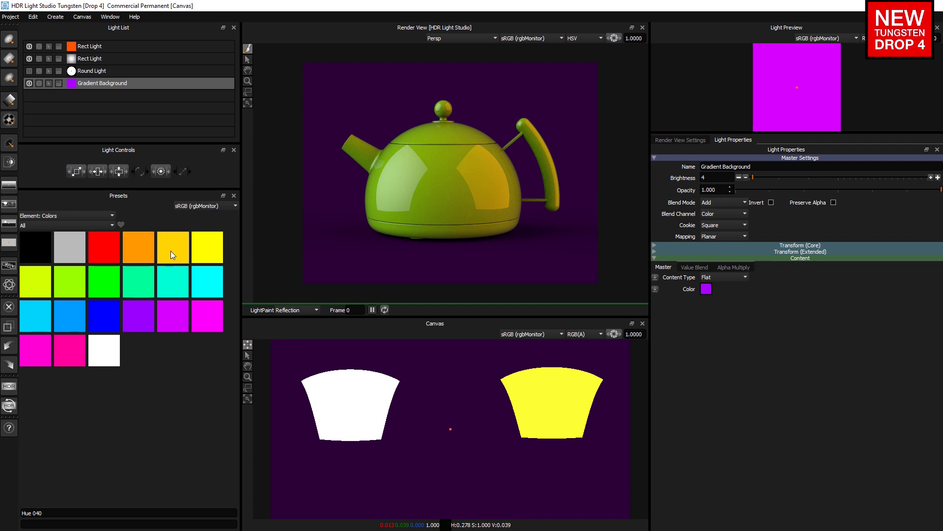
drag(170, 251, 98, 61)
drag(72, 327, 103, 77)
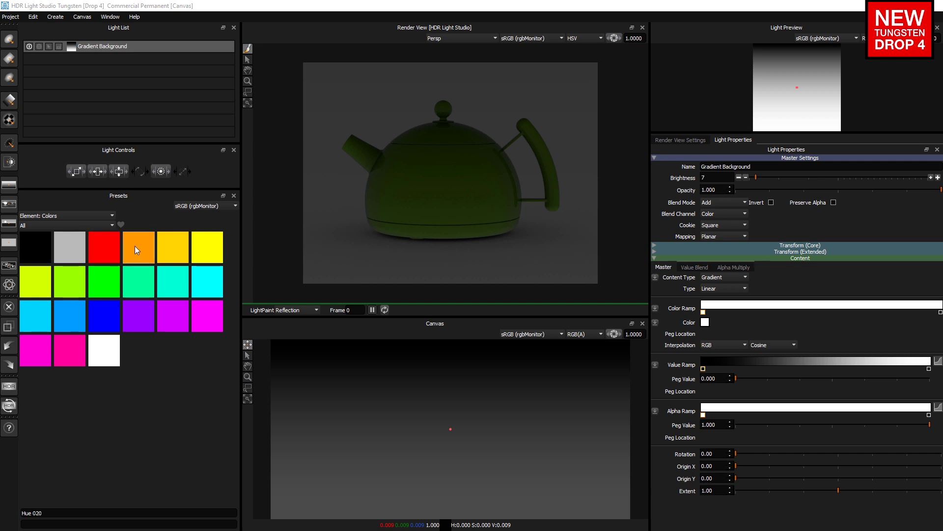
Step: Add orange and red colours as new background lights by dropping them on the canvas
drag(135, 245, 338, 348)
drag(390, 377, 391, 377)
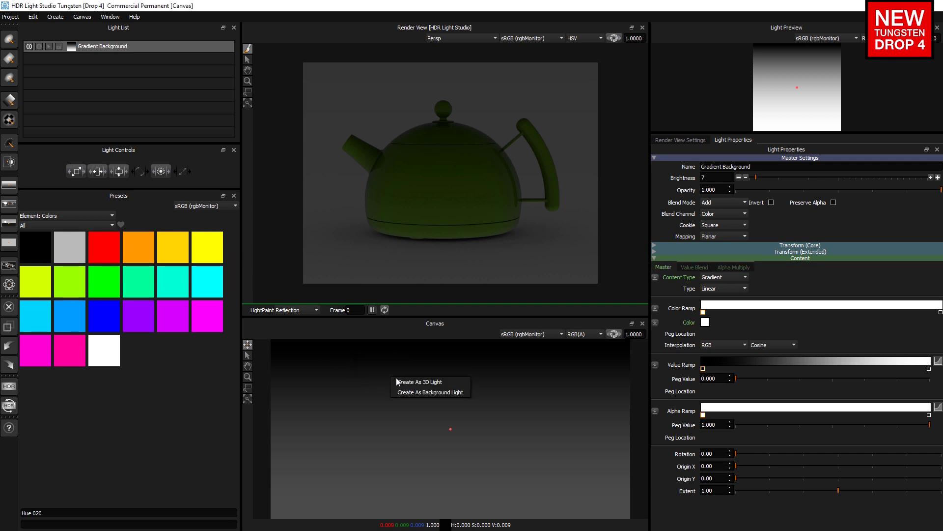
click(418, 393)
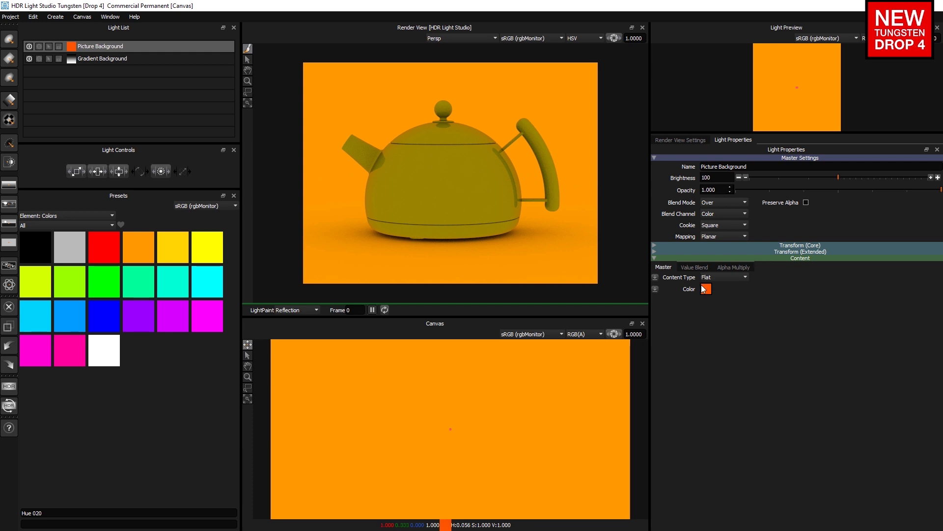
drag(706, 291, 399, 229)
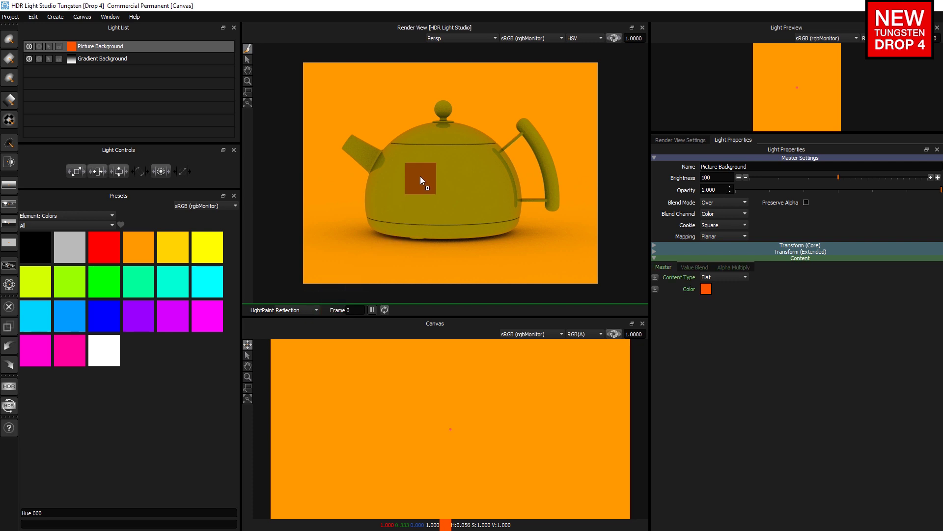
drag(420, 176, 420, 176)
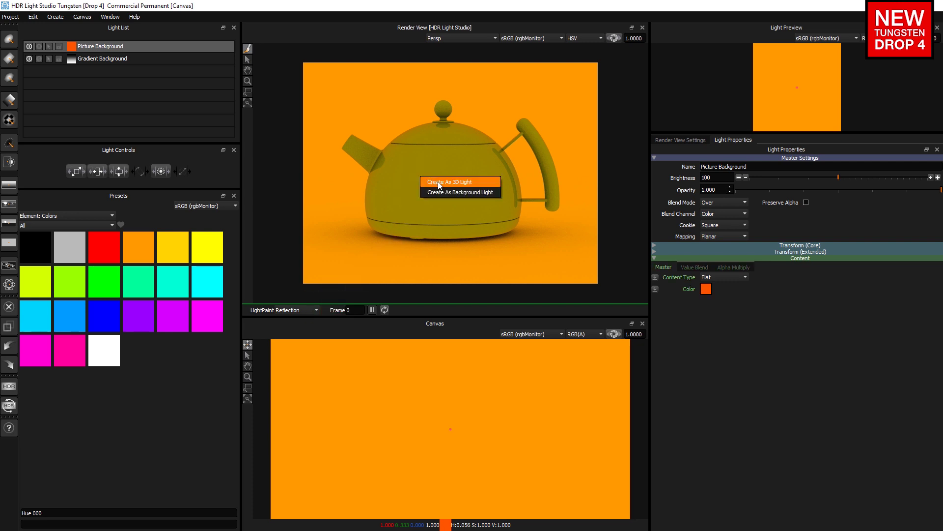
click(439, 192)
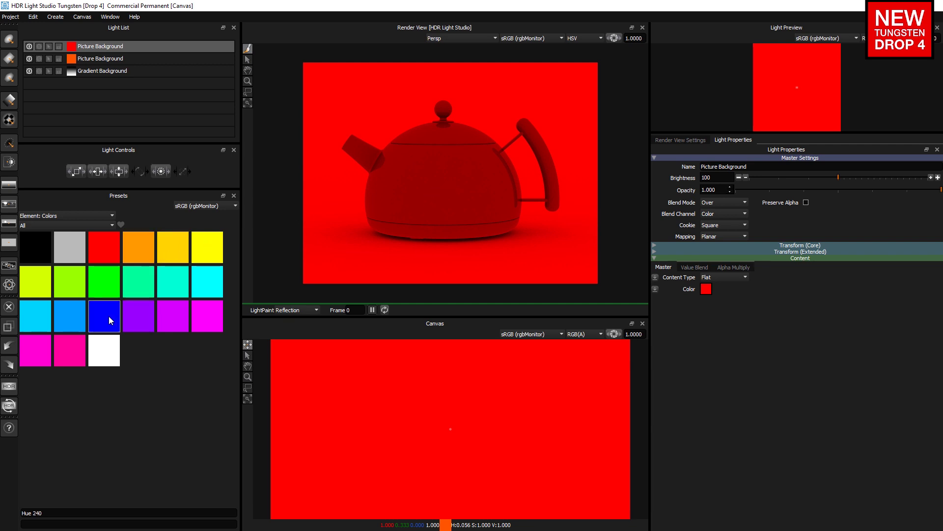
Step: Add the blue and hot pink colour presets as new background lights
drag(108, 317, 172, 114)
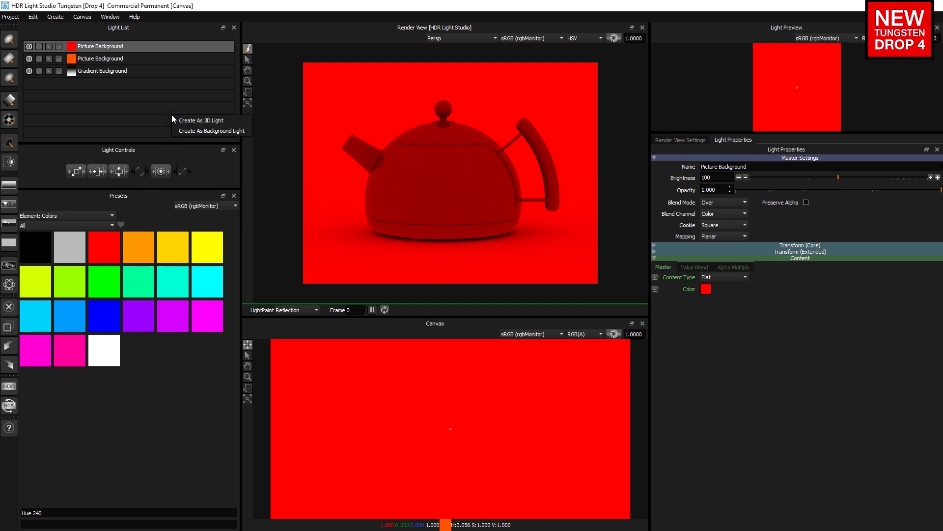
click(195, 130)
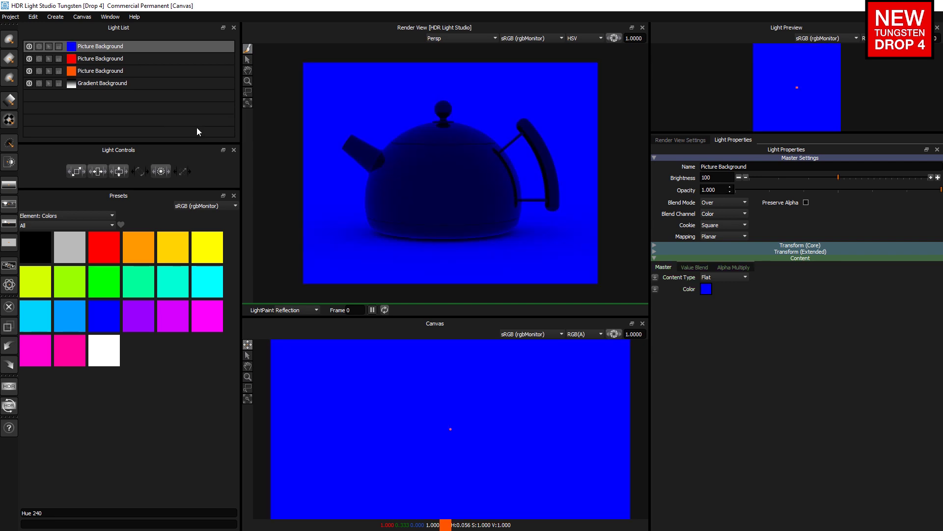
click(76, 356)
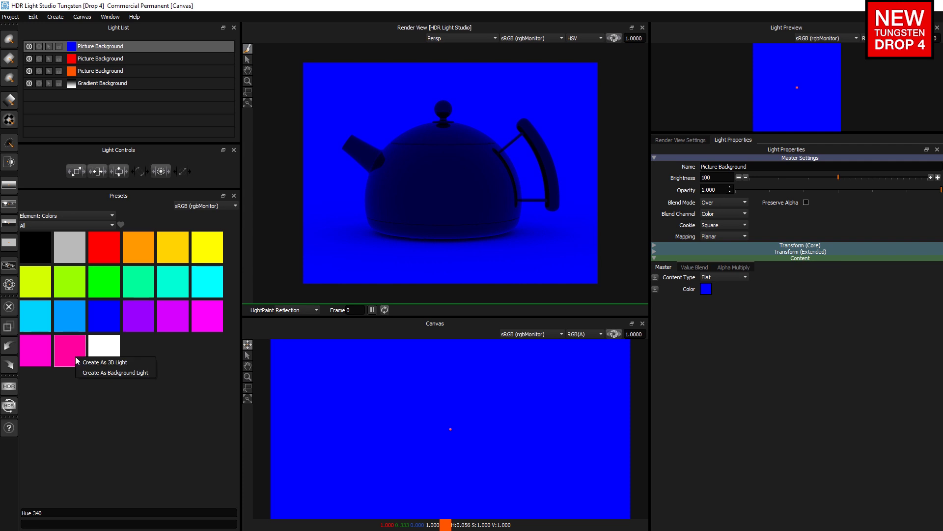
click(96, 372)
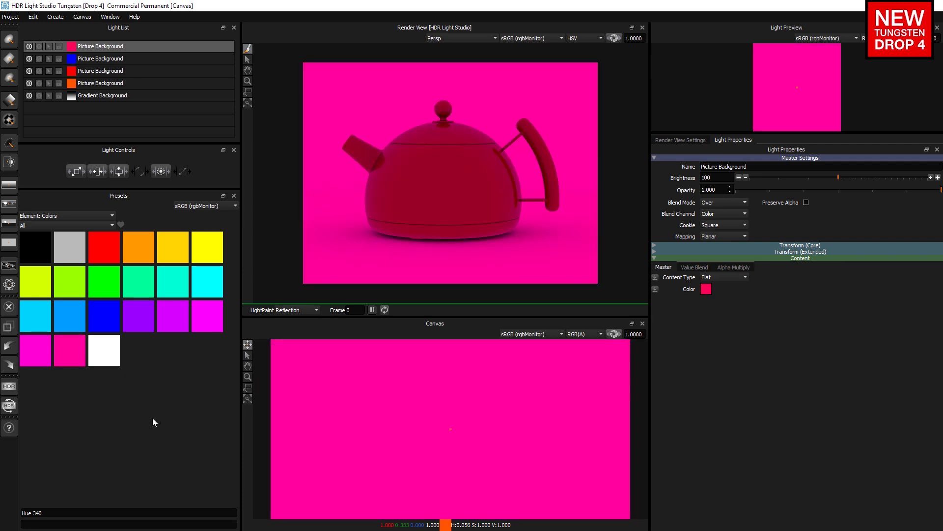
click(64, 216)
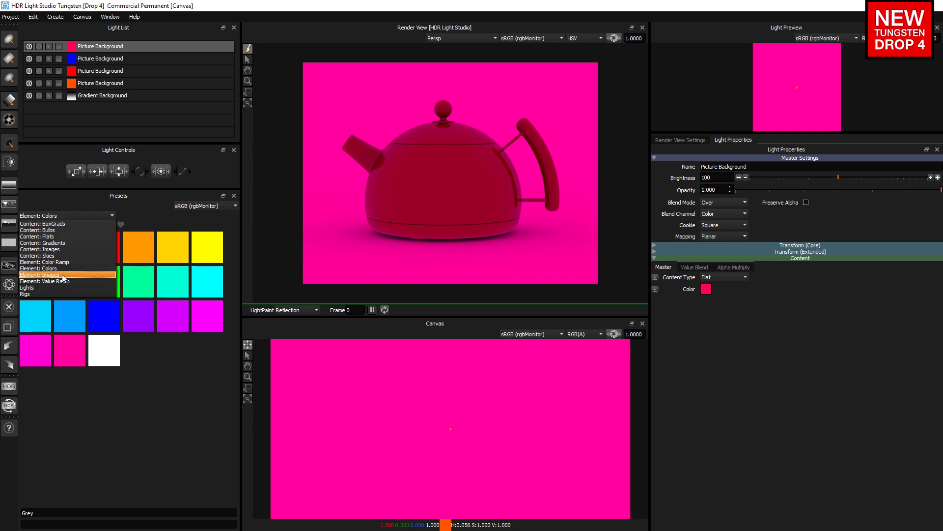
Step: Filter image presets to HDRIHAVEN_Ext and add colosseum and cayley_lookout as background lights
click(61, 274)
click(63, 224)
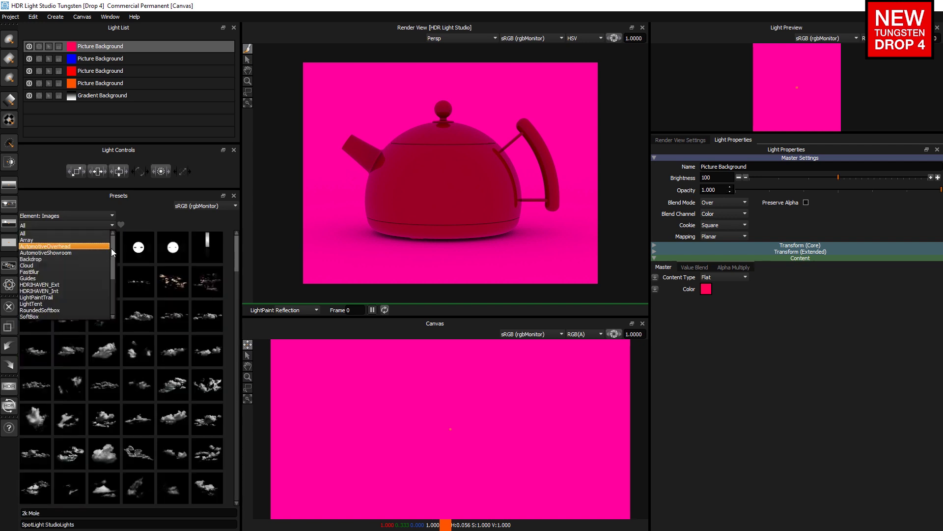
drag(111, 249, 111, 257)
click(74, 266)
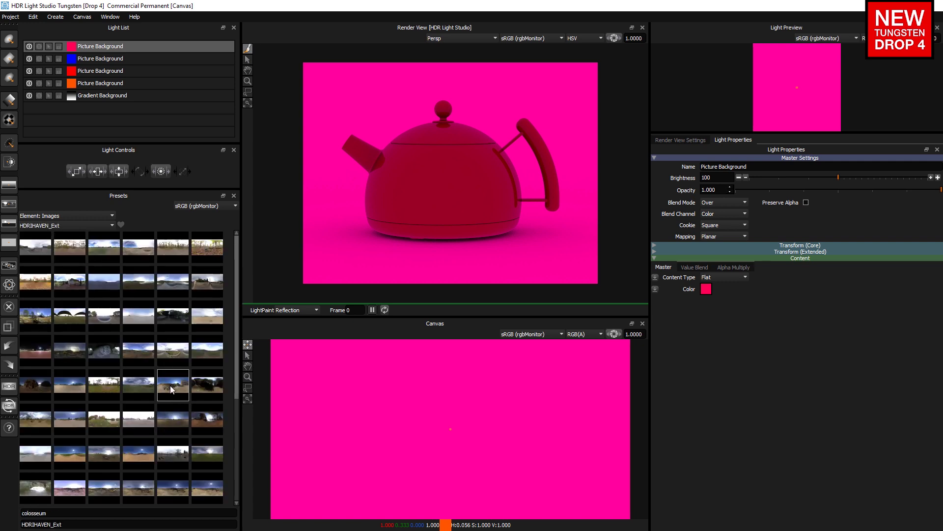
drag(173, 389, 386, 390)
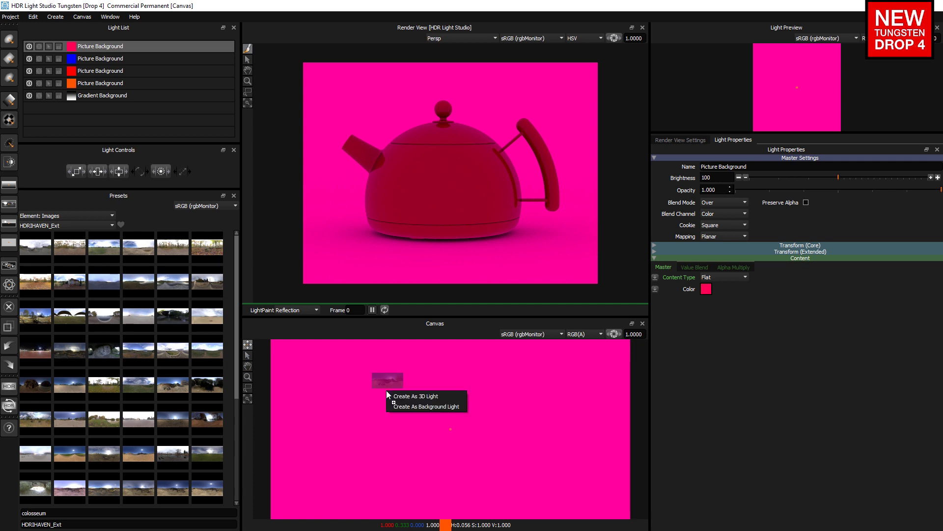
click(423, 405)
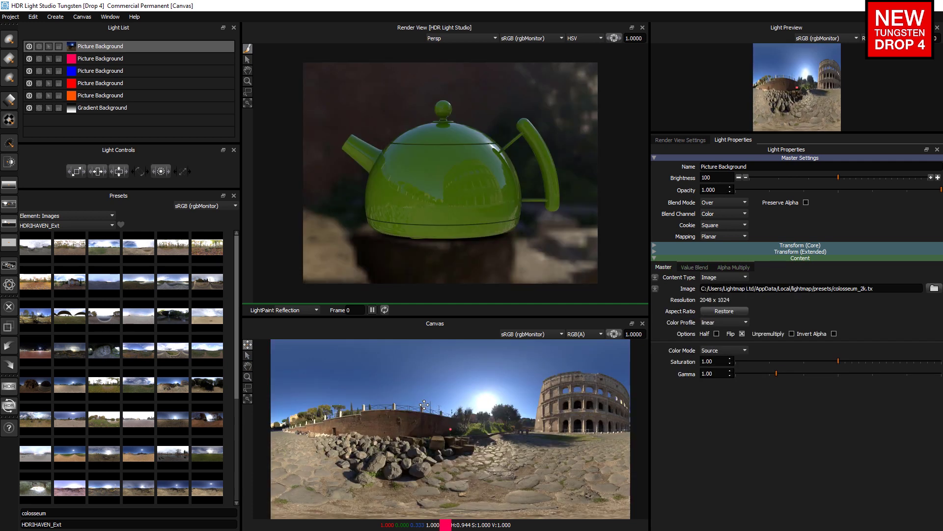
drag(135, 350, 424, 172)
click(449, 187)
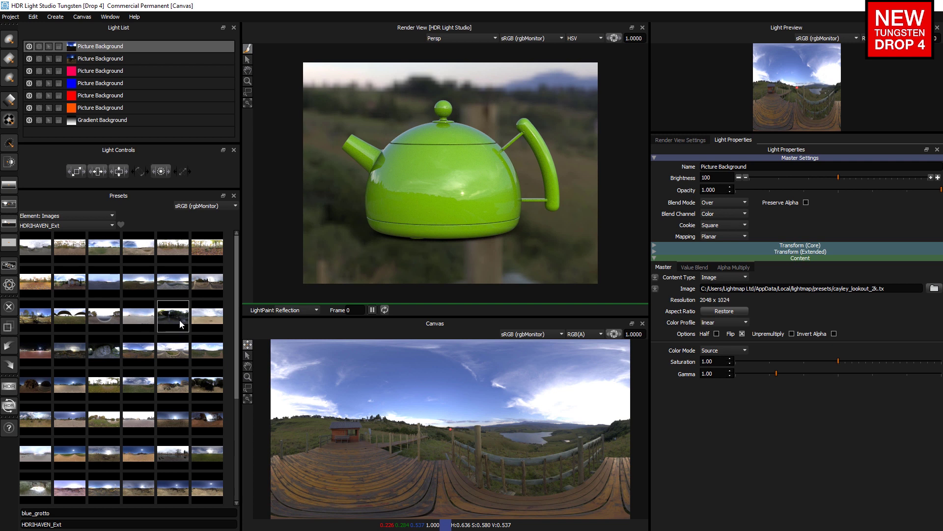
Step: Add blue_grotto and then blue_lagoon panoramas as background lights
drag(178, 317, 213, 221)
click(213, 147)
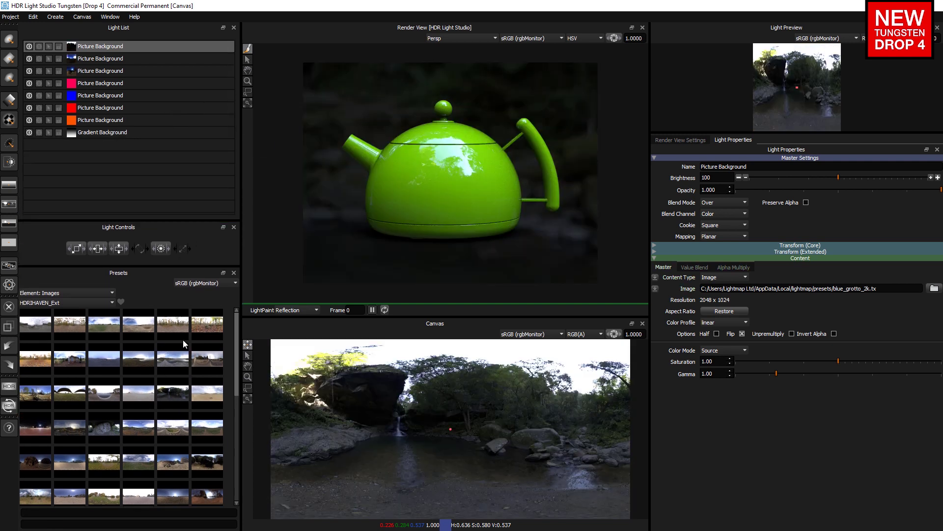
click(208, 396)
click(229, 411)
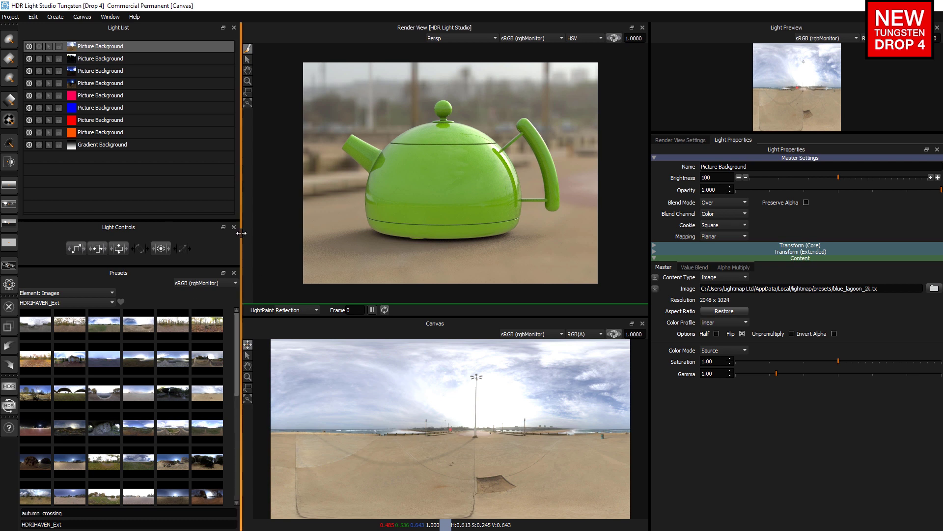
Step: Show the StudioLights presets and bring the beauty dish light onto the canvas
click(45, 303)
drag(111, 340, 93, 362)
click(81, 355)
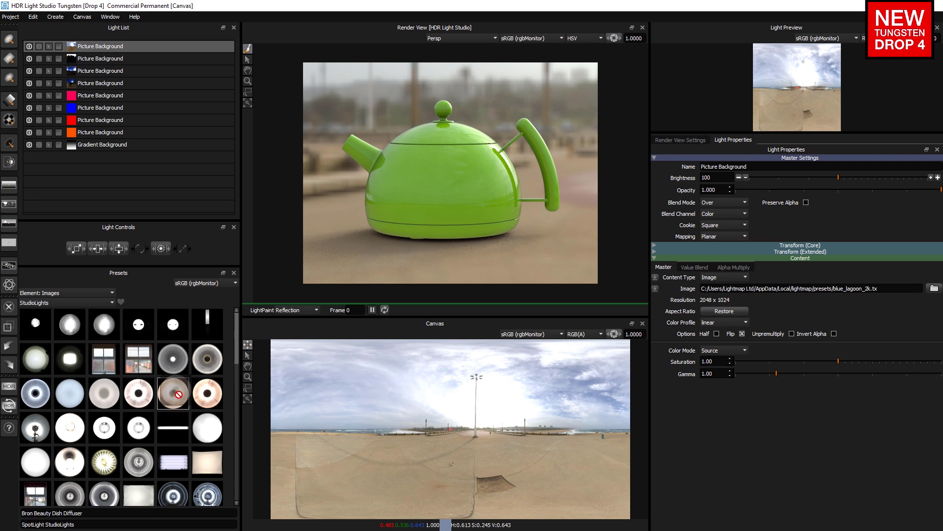
drag(173, 393, 350, 381)
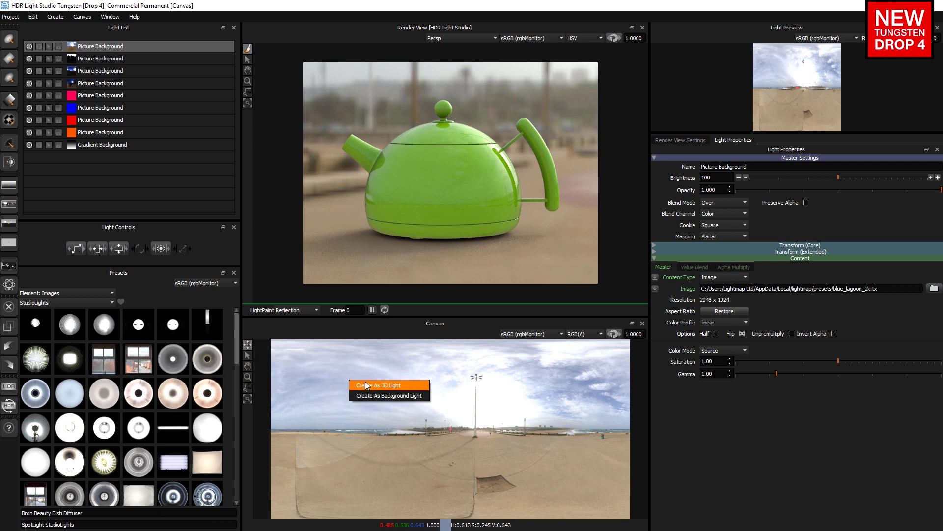
Step: Add the beauty dish and a softbox as 3D lights, raising the softbox Brightness to 789
click(388, 385)
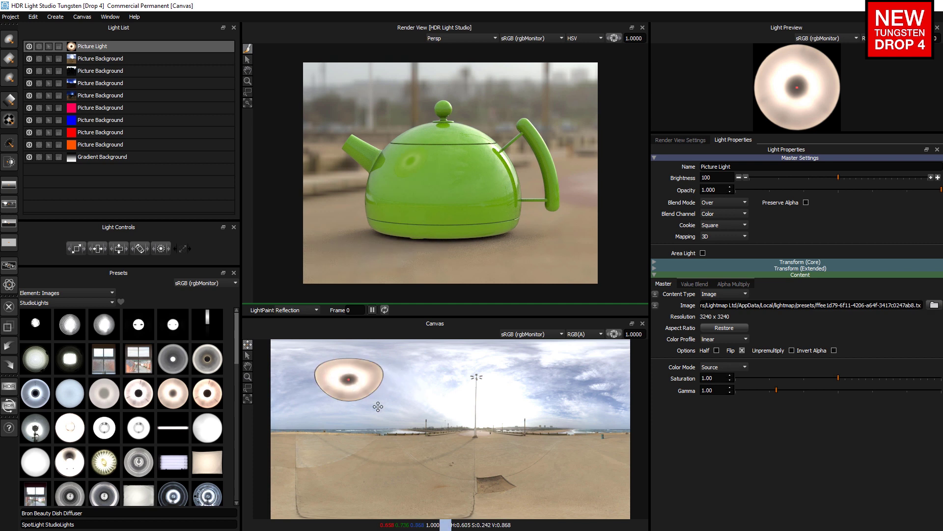
scroll(189, 421, down, 3)
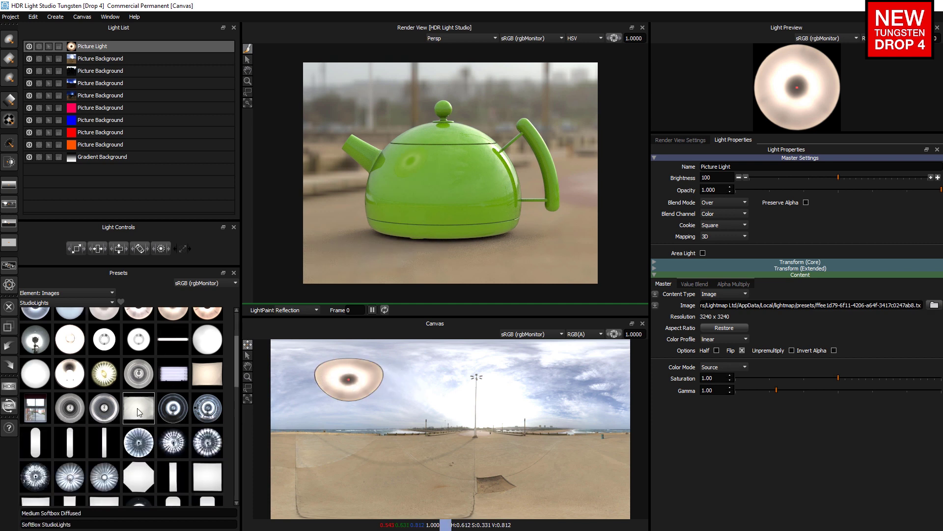
drag(138, 408, 481, 173)
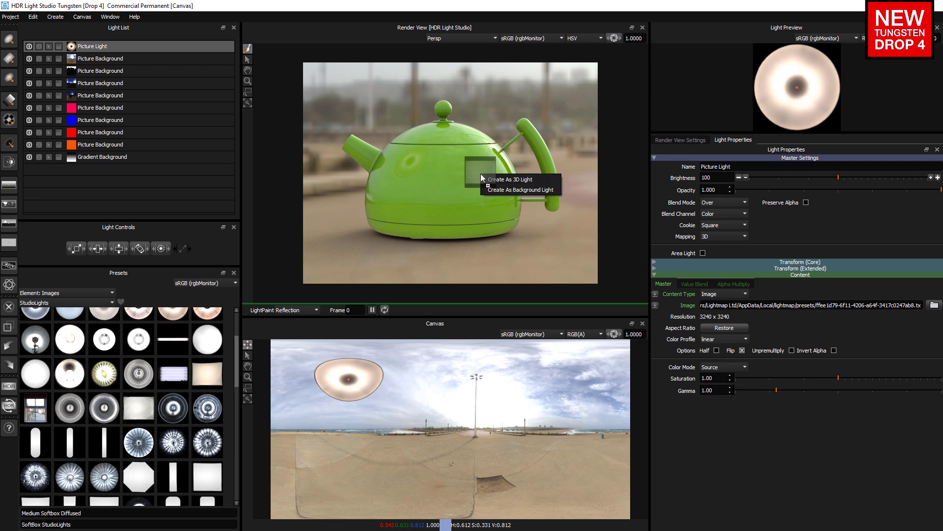
click(494, 180)
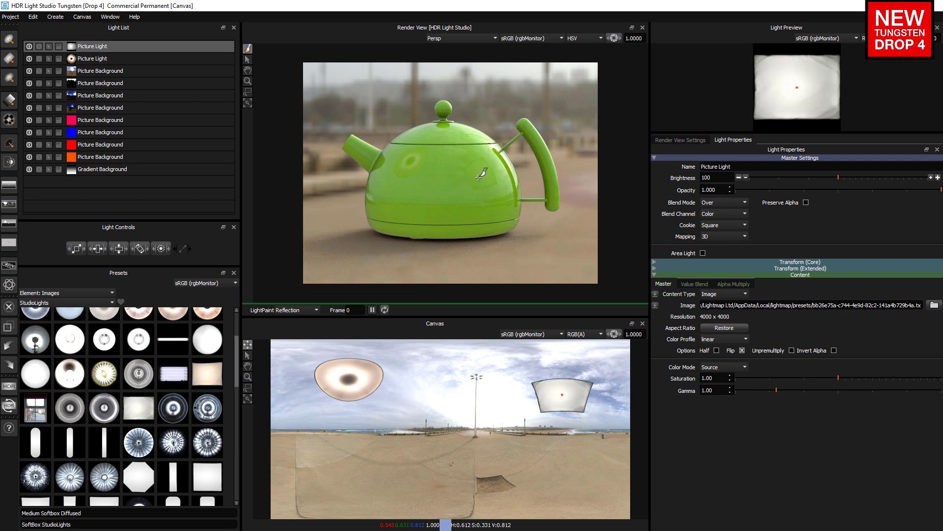
click(871, 178)
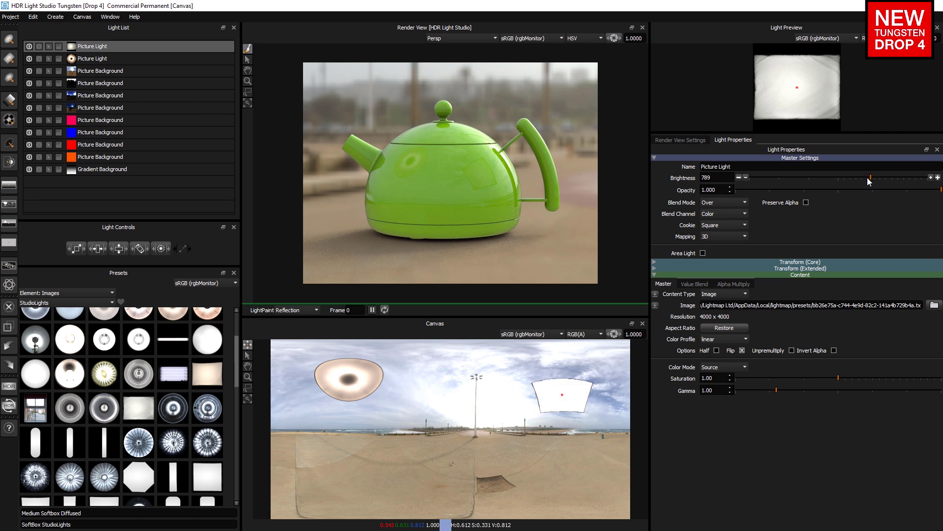
Step: Dim the beach HDRI background to Brightness 18, then add the Large Rect and octagon softboxes
click(97, 72)
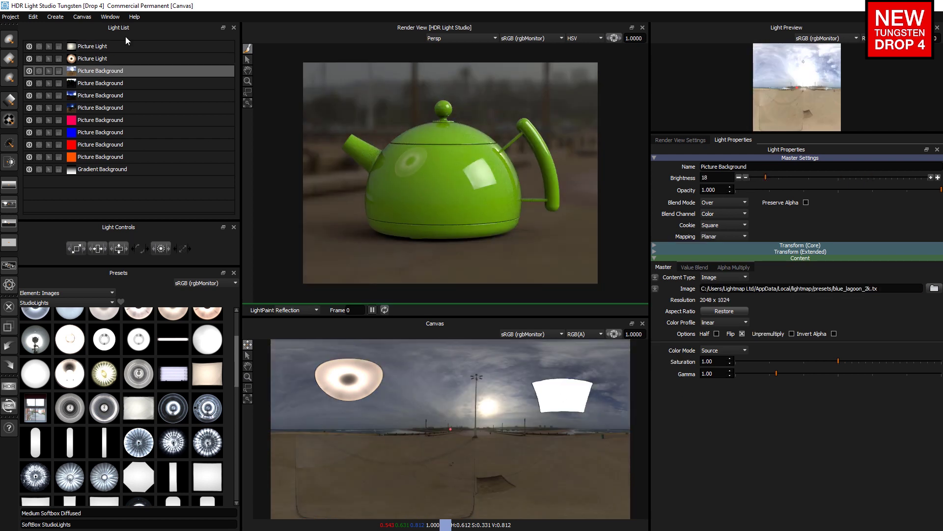
click(110, 46)
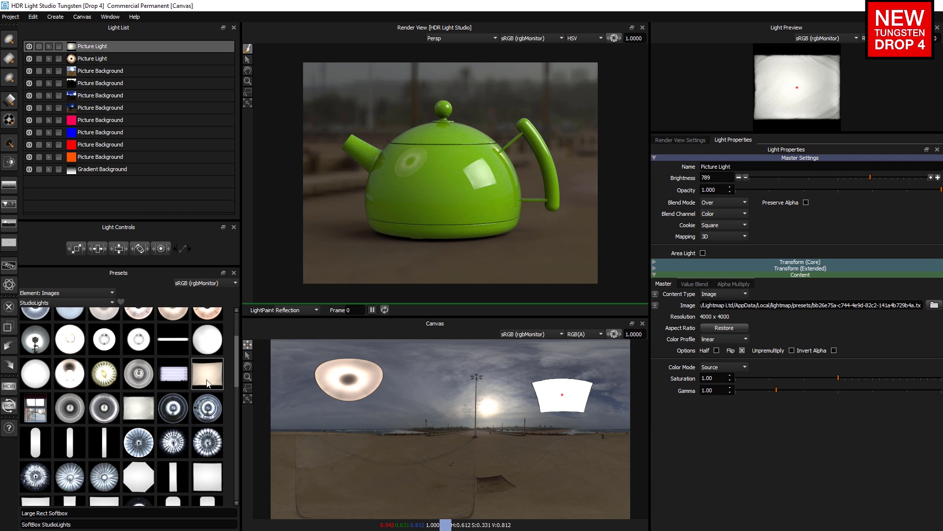
drag(207, 381, 213, 199)
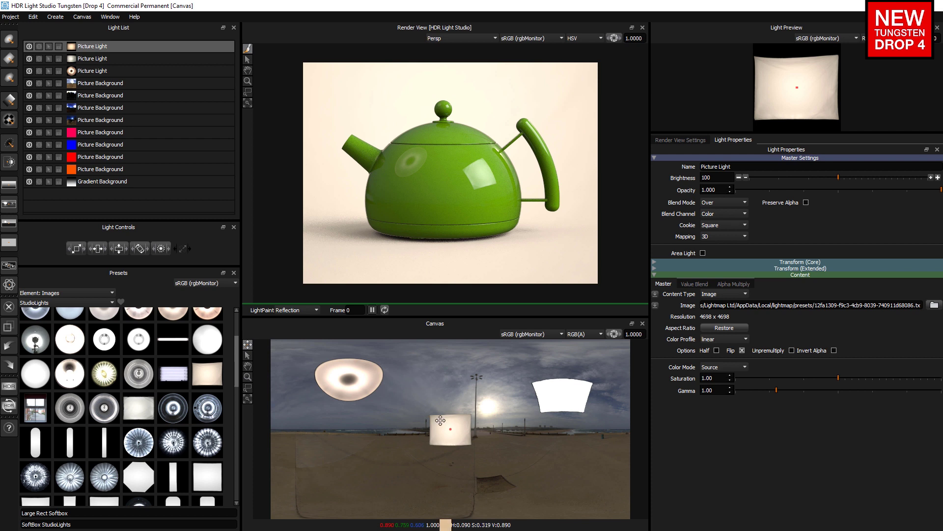
scroll(173, 431, down, 4)
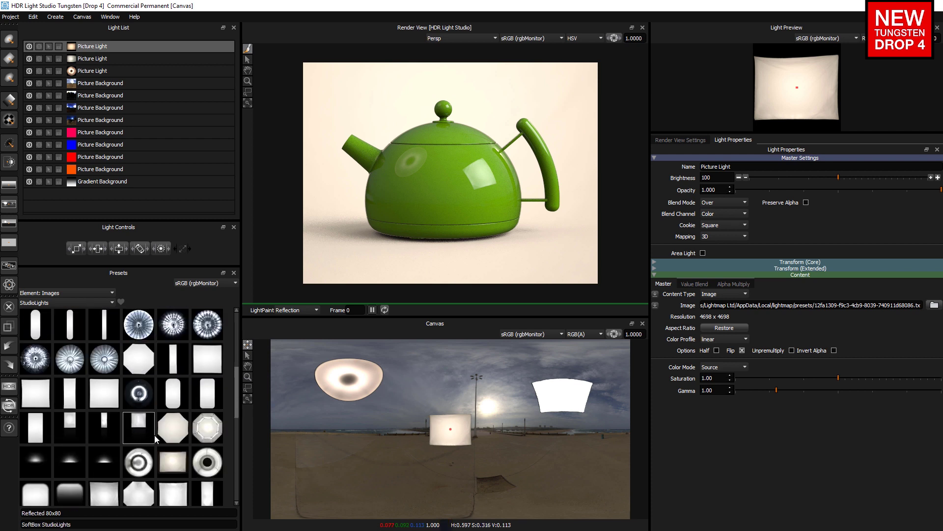
drag(173, 430, 195, 433)
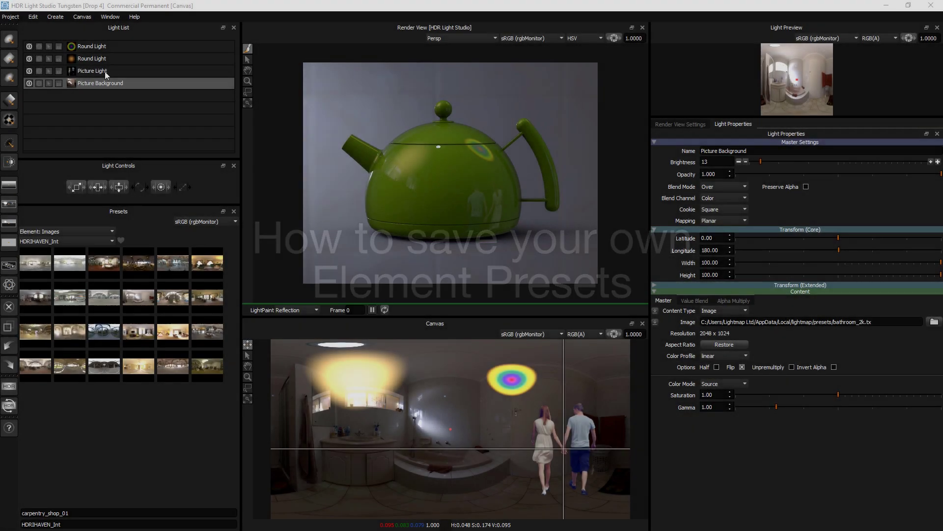
Step: Select the Picture Light row to show the people.png light's properties
click(105, 72)
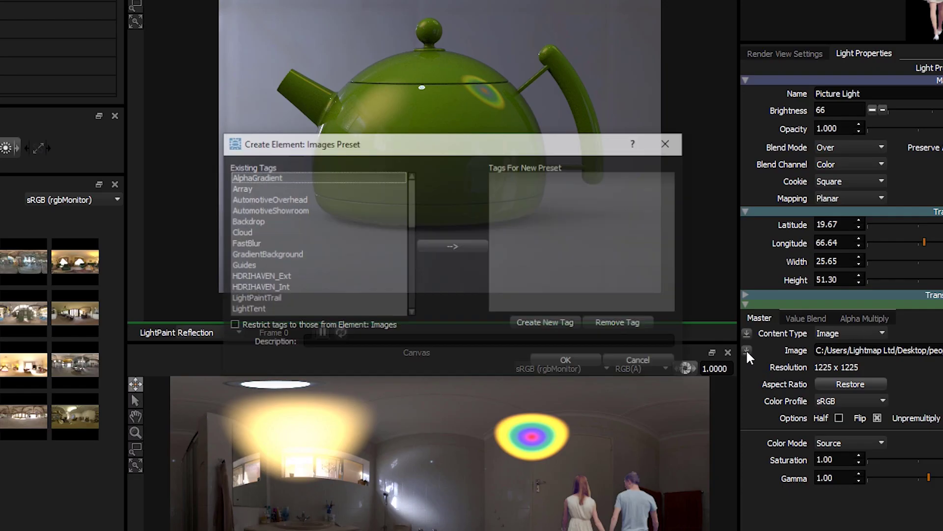
Step: Save the people.png image as an Images preset with new tag People and description People 01
click(366, 237)
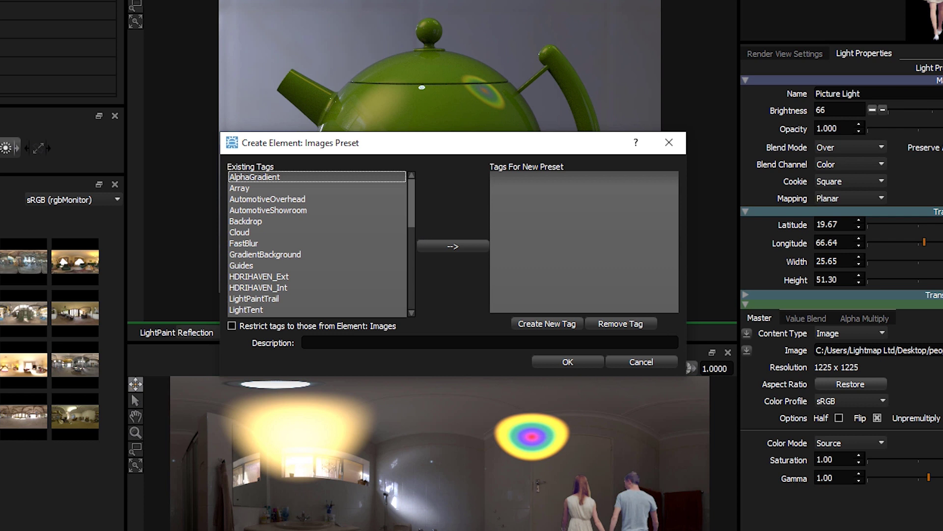
click(540, 322)
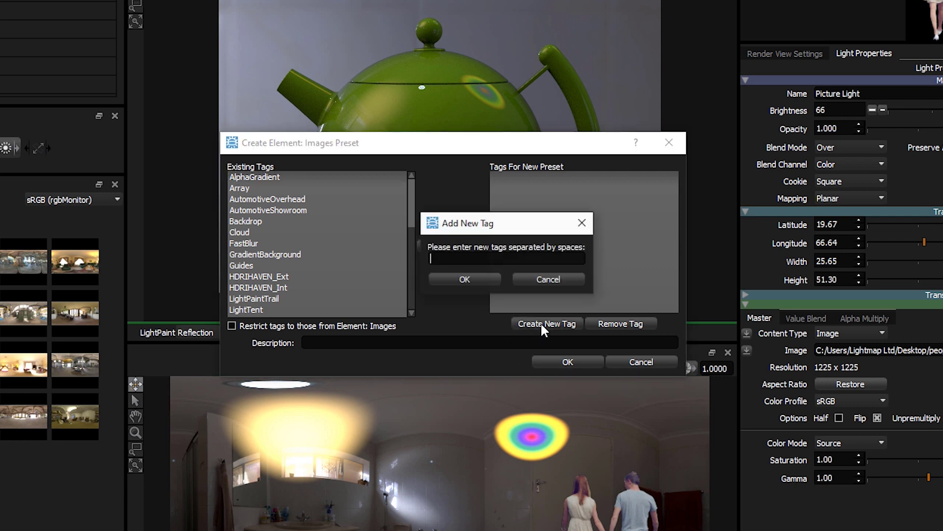
text(People)
key(Return)
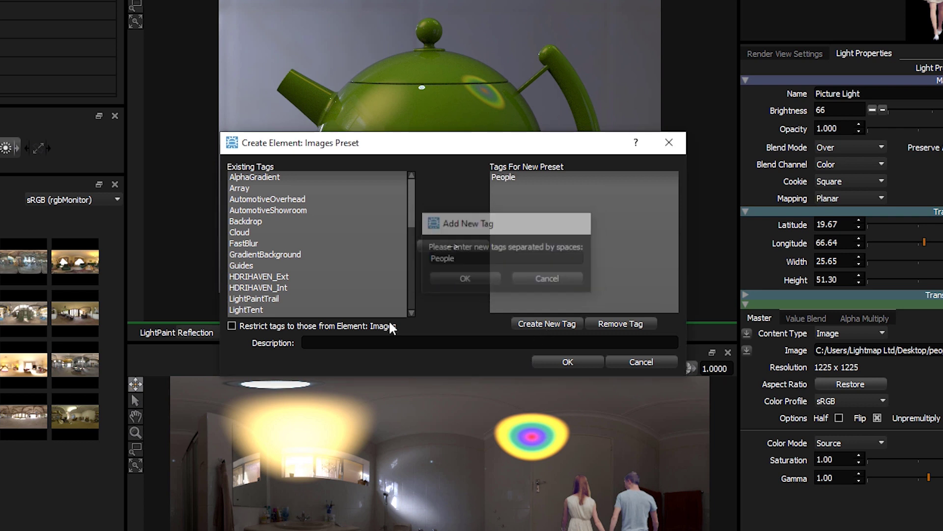
text(Peo)
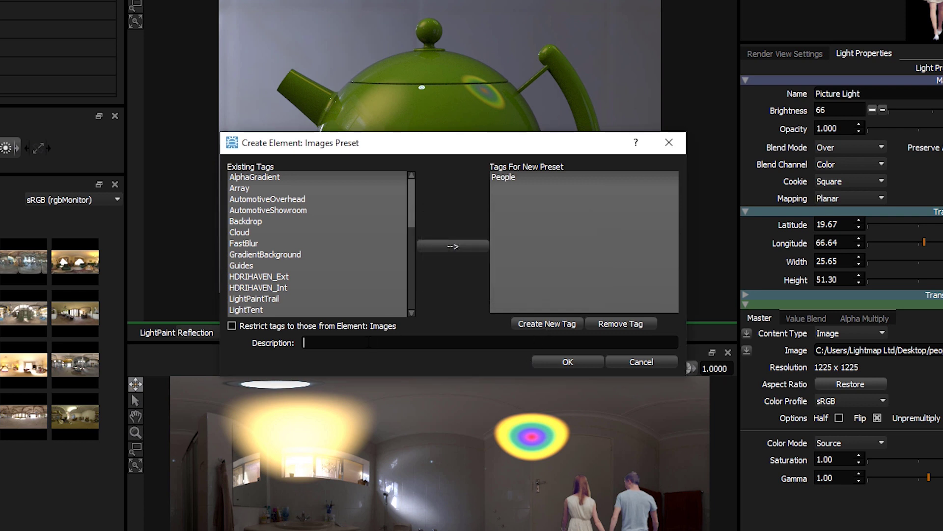
text(ple 01)
click(553, 361)
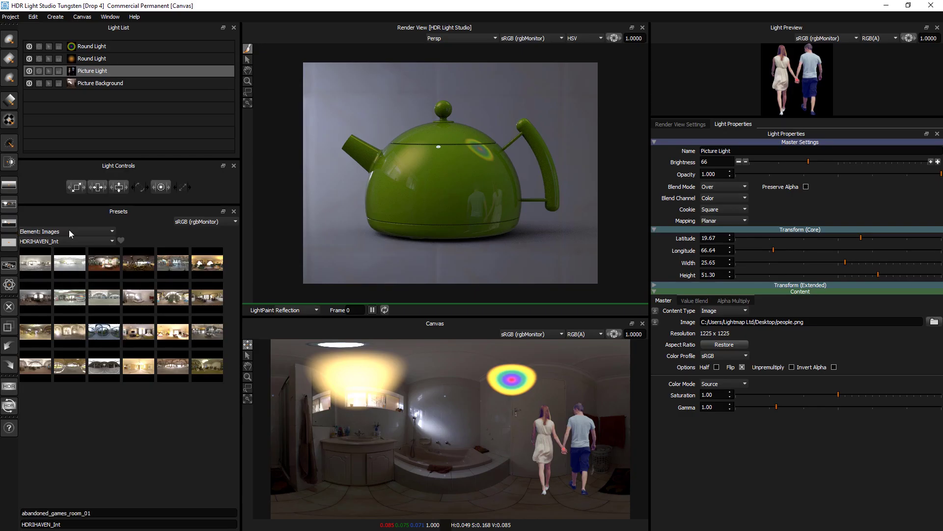
Step: Filter the image presets to the People tag and select the orange Round Light
click(56, 243)
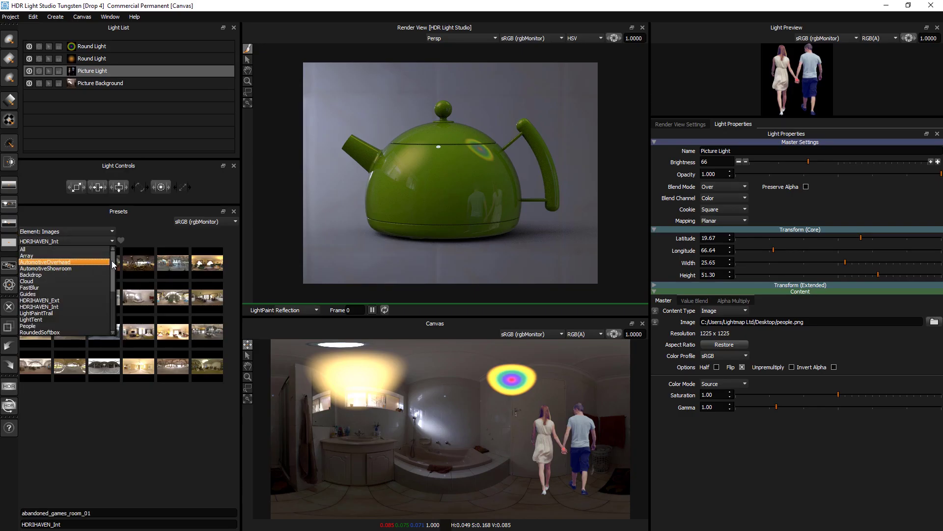
scroll(111, 261, up, 2)
click(60, 305)
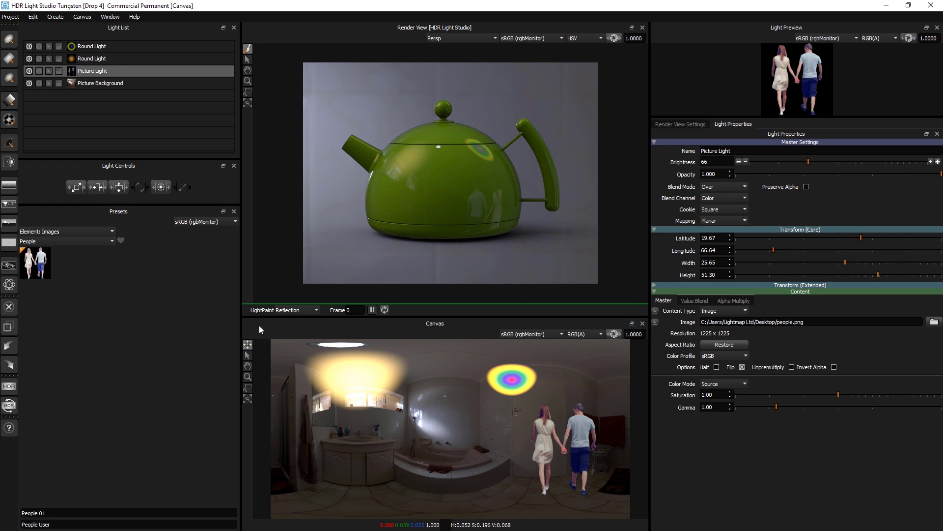
click(102, 59)
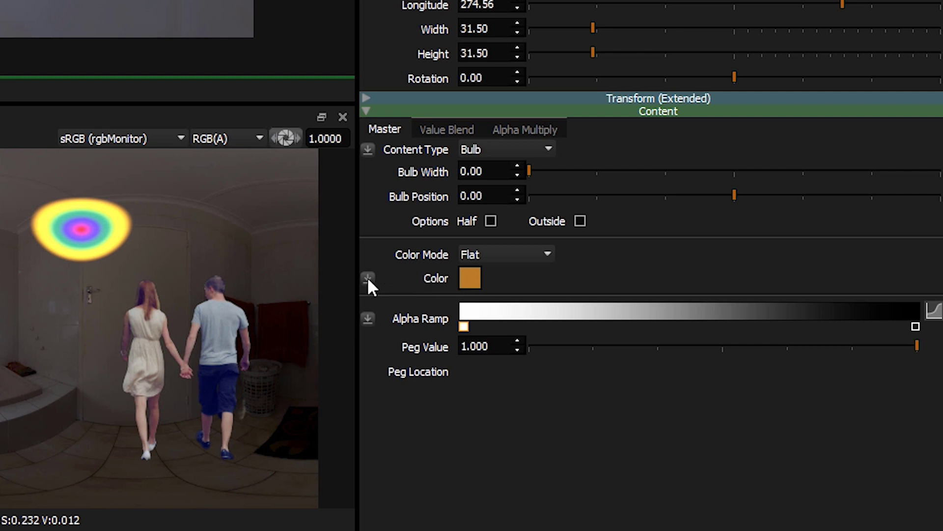
Step: Save the light's orange colour as a preset with new tag Mark and description Burnt Orange
click(367, 277)
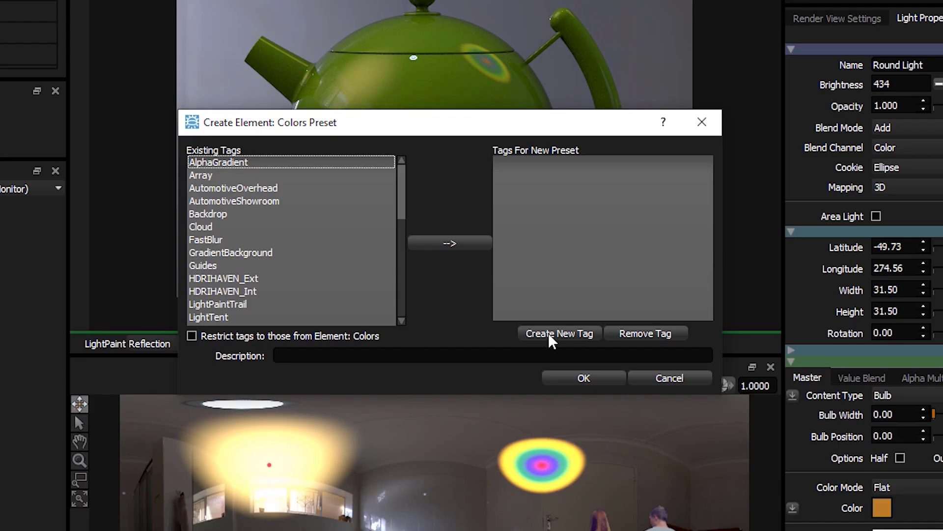
click(549, 332)
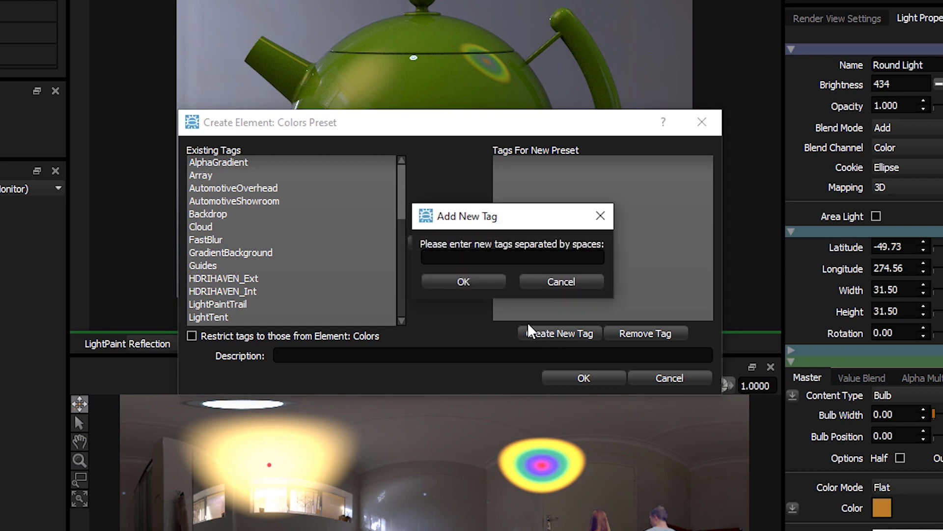
text(Colo)
key(BackSpace)
key(BackSpace)
key(BackSpace)
key(BackSpace)
text(Mark)
click(463, 280)
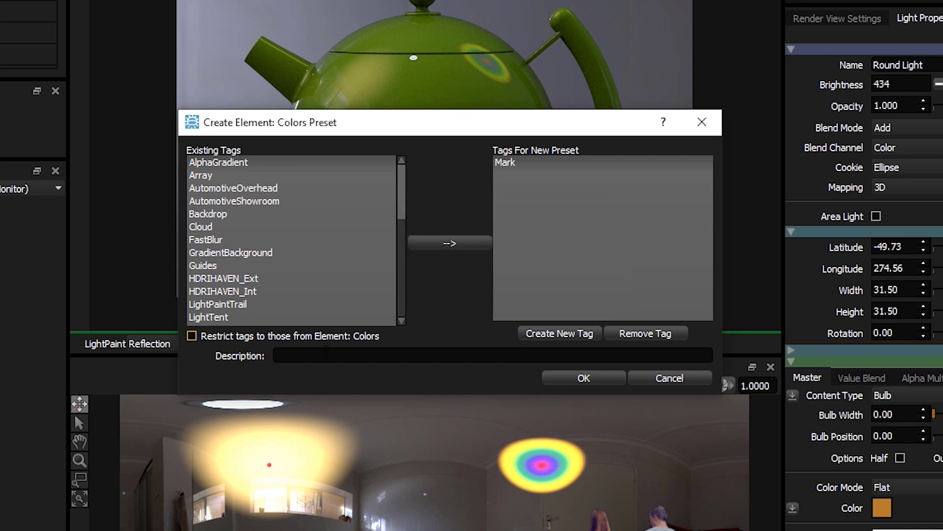
click(320, 359)
text(Burnt Orange)
click(568, 381)
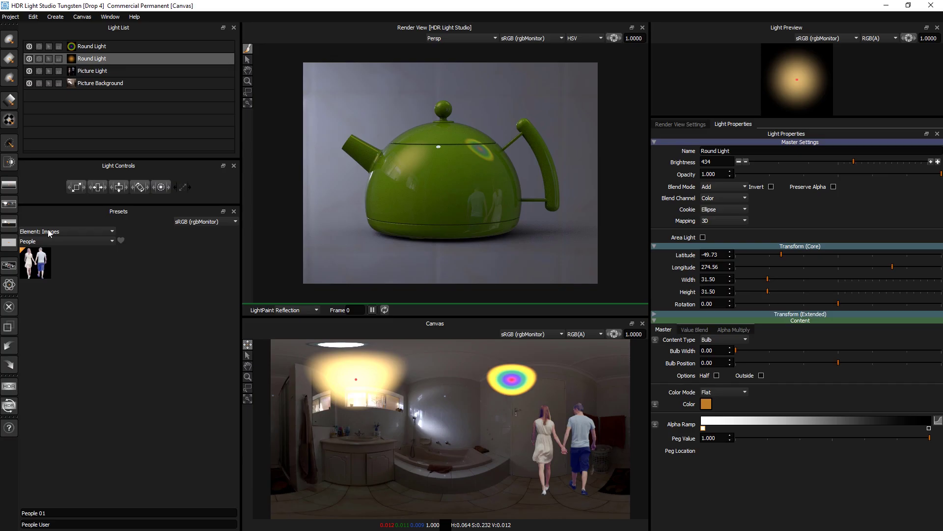
Step: Show the Element: Colors presets and select the rainbow Round Light
click(49, 231)
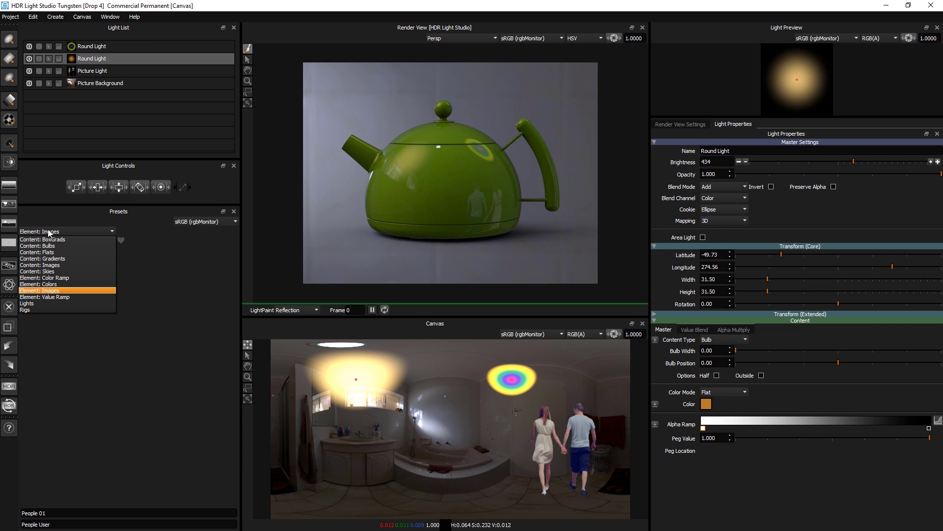
click(56, 285)
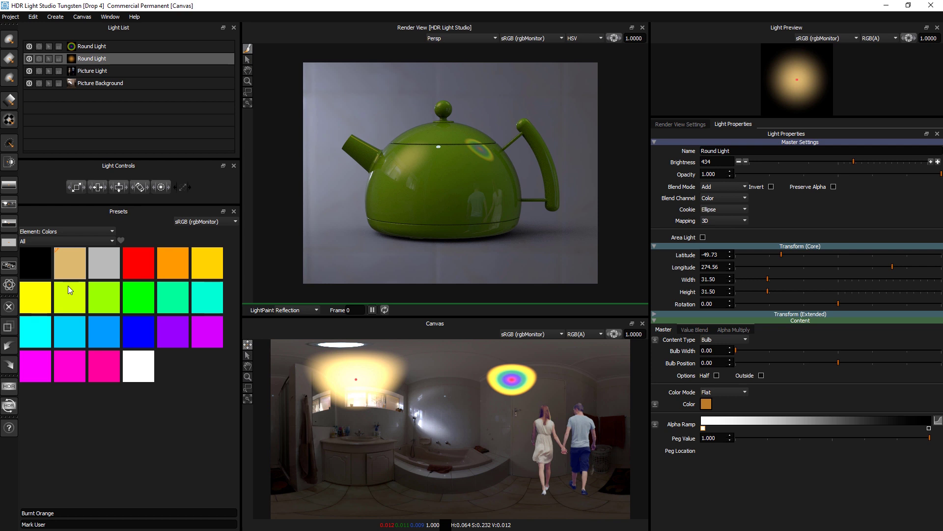
mouse_move(63, 258)
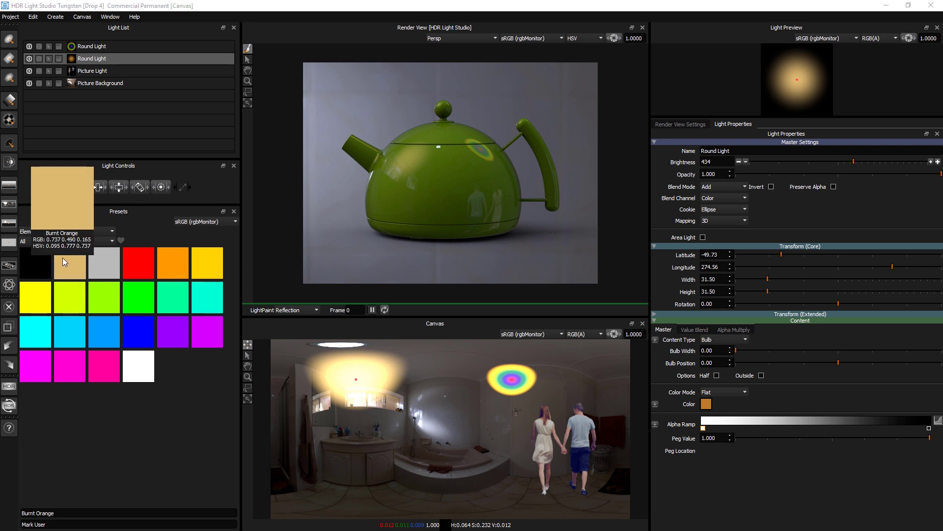
click(92, 45)
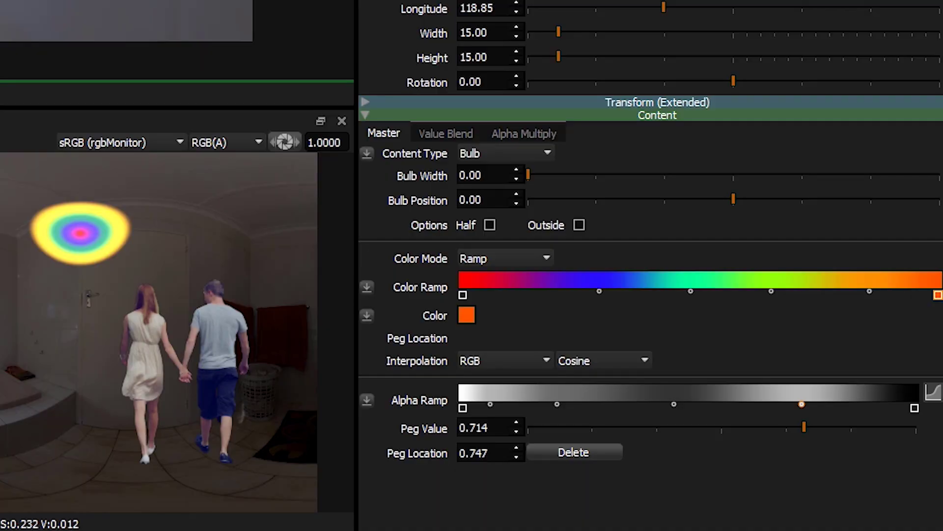
Step: Save the rainbow colour ramp as a preset with the existing Mark tag and description Rainbow
scroll(634, 268, down, 1)
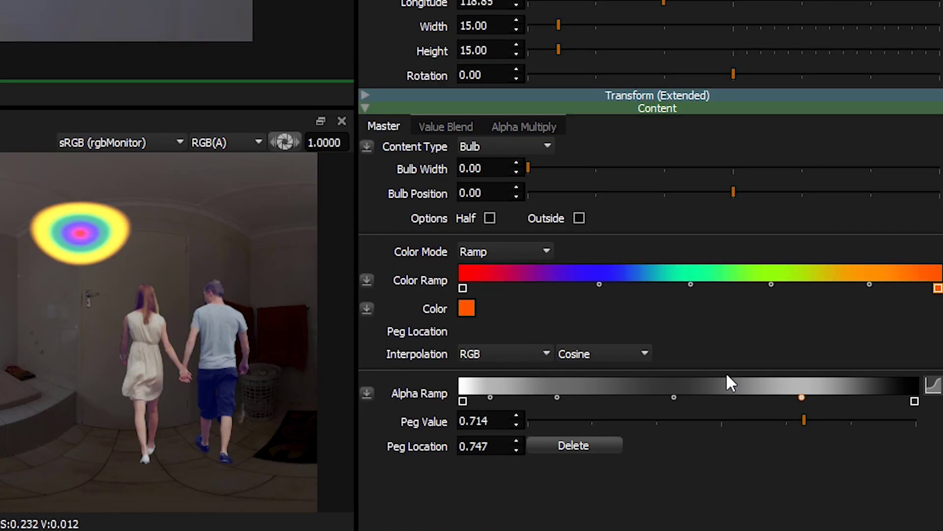
click(367, 281)
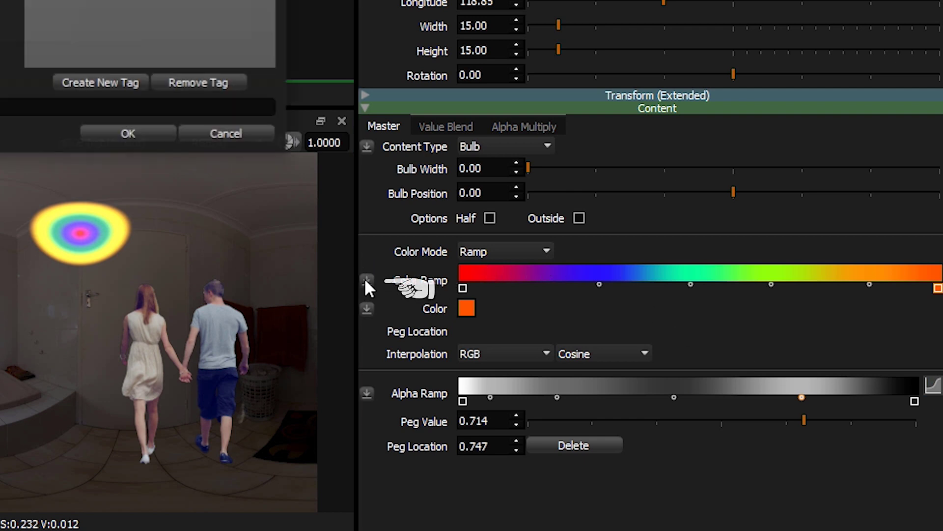
click(544, 333)
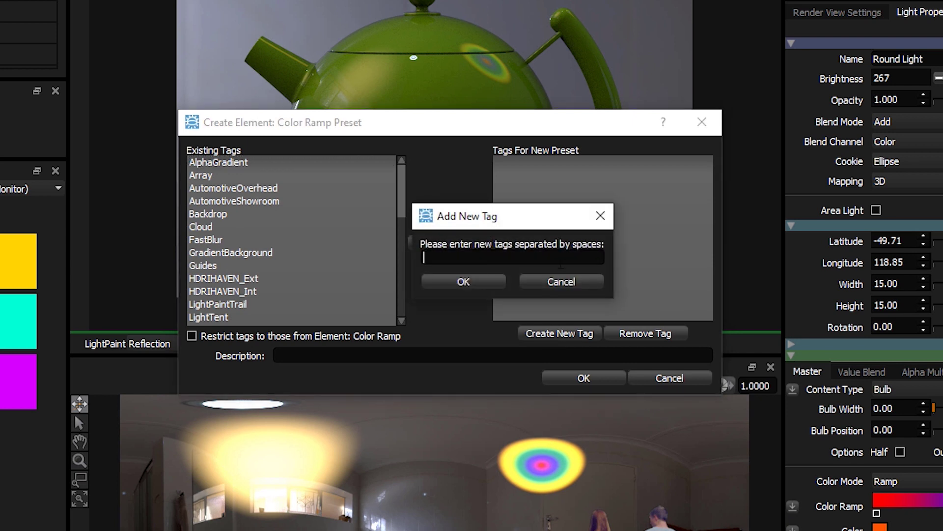
click(577, 282)
click(394, 201)
drag(397, 199, 244, 237)
click(209, 250)
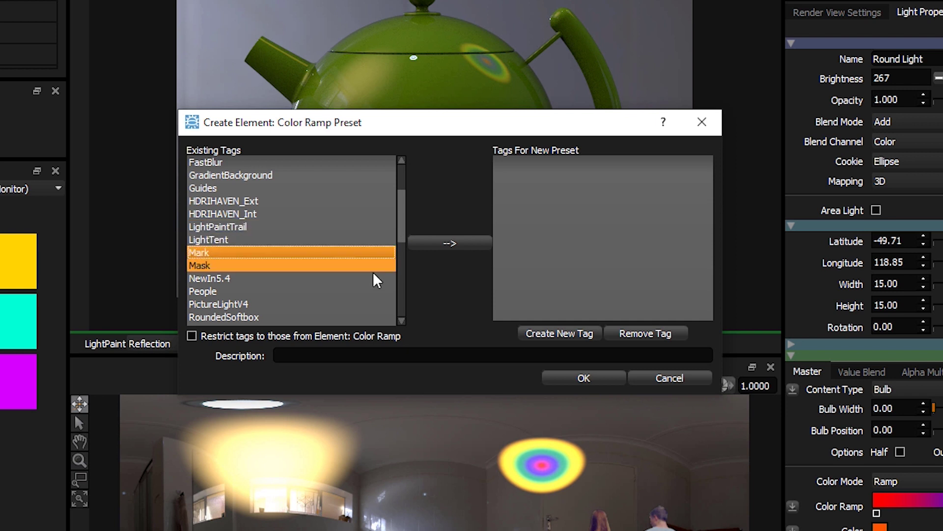
click(445, 243)
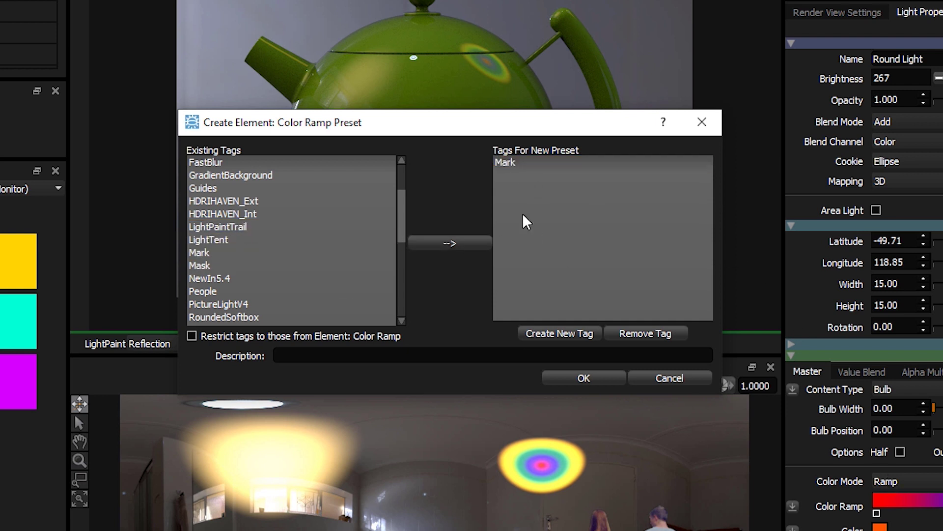
click(295, 356)
text(Rainbow)
click(570, 376)
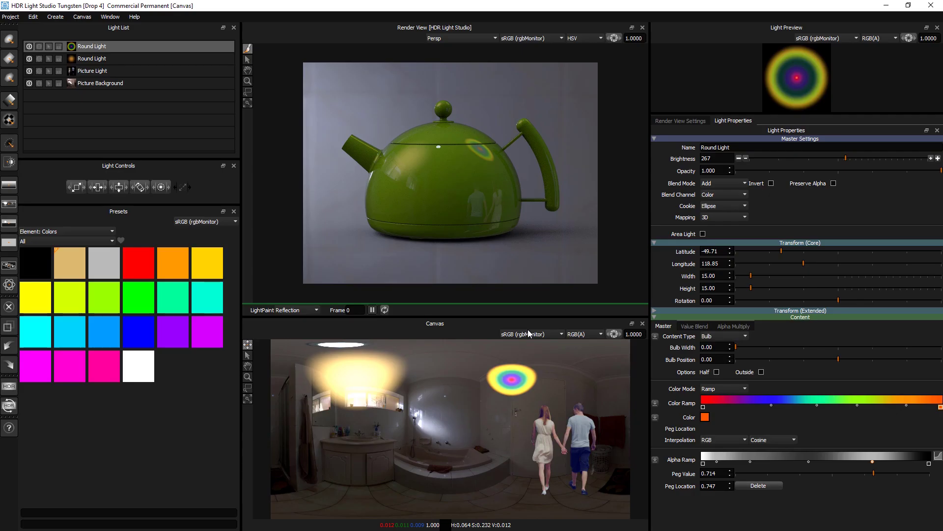
Step: Apply the Desert colour ramp preset to the Round Light, then restore it with the Rainbow preset
click(45, 232)
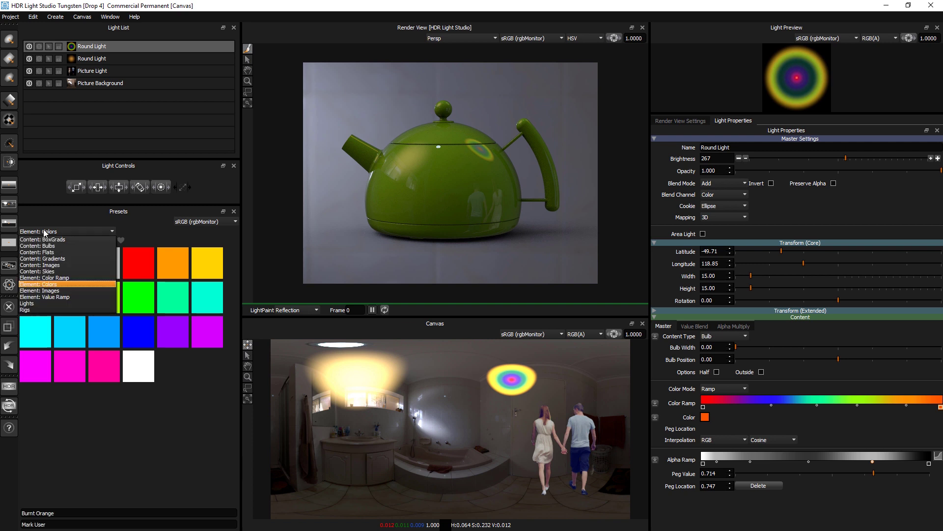
click(62, 278)
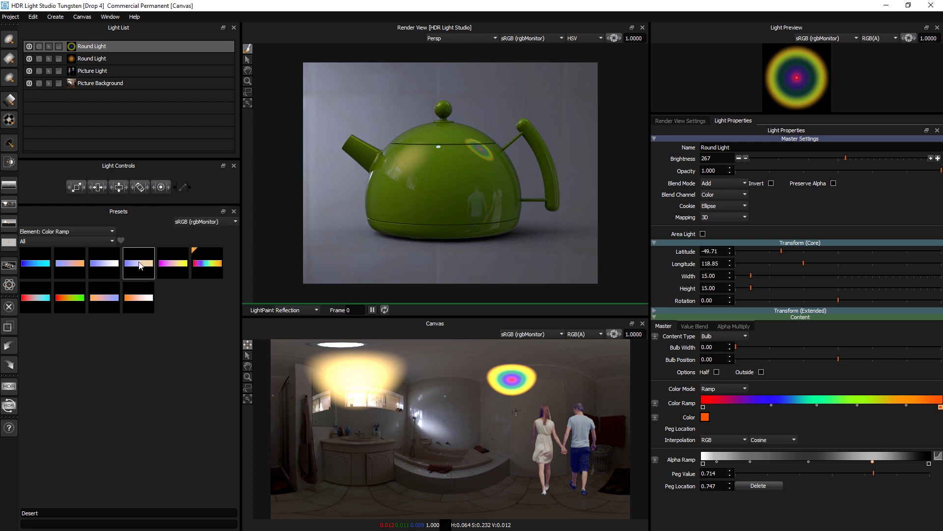
drag(140, 265, 686, 400)
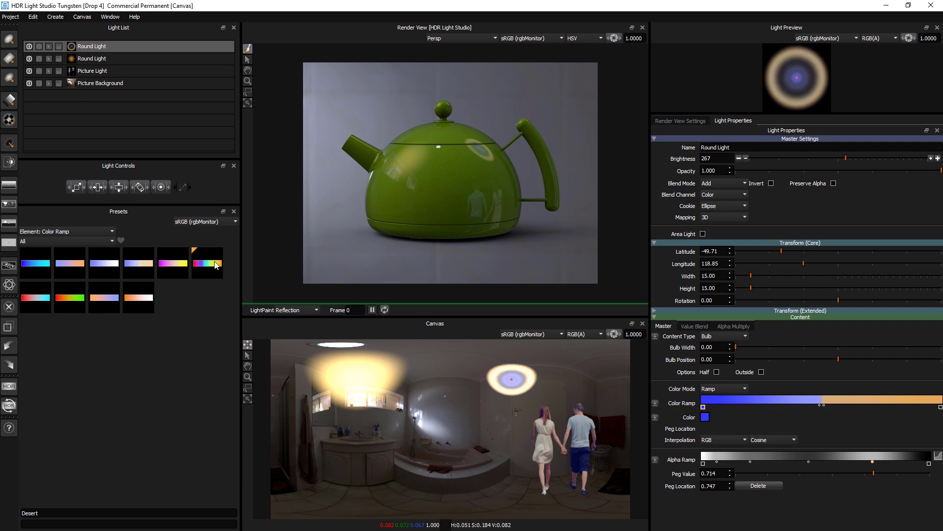
drag(207, 263, 679, 401)
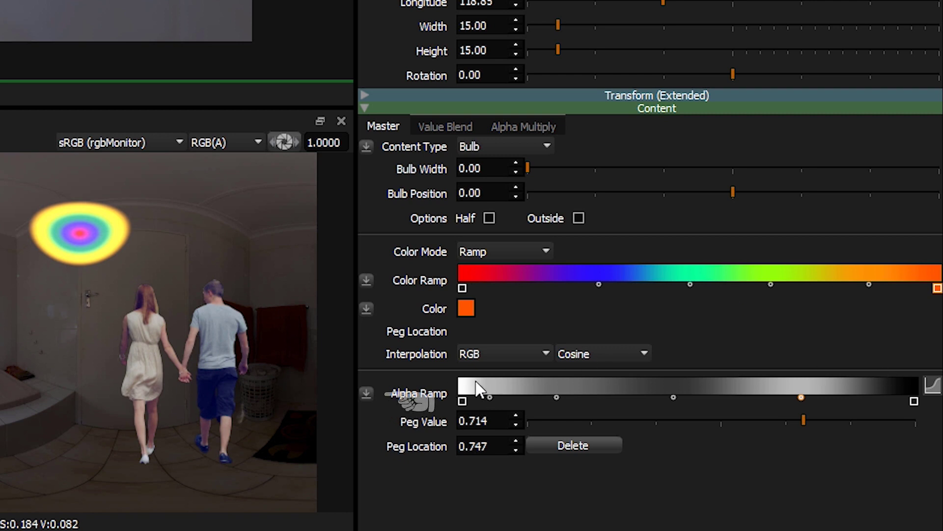
Step: Save the alpha ramp as value ramp preset 'Wobble' with the existing Mark tag
click(366, 392)
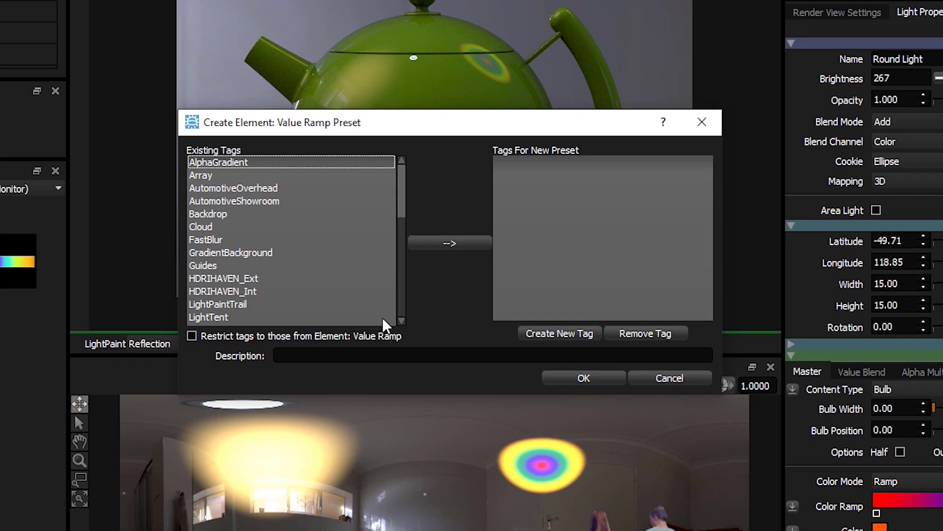
drag(400, 199, 396, 221)
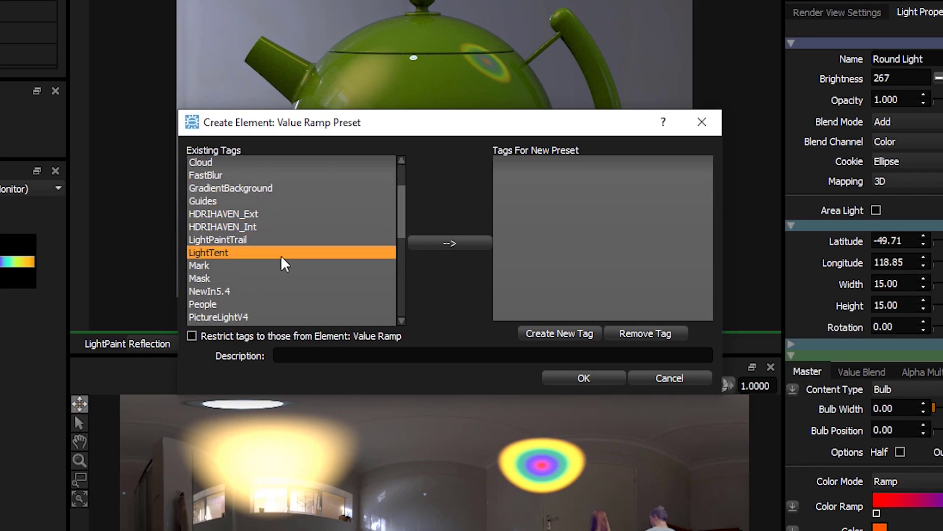
click(270, 266)
click(432, 243)
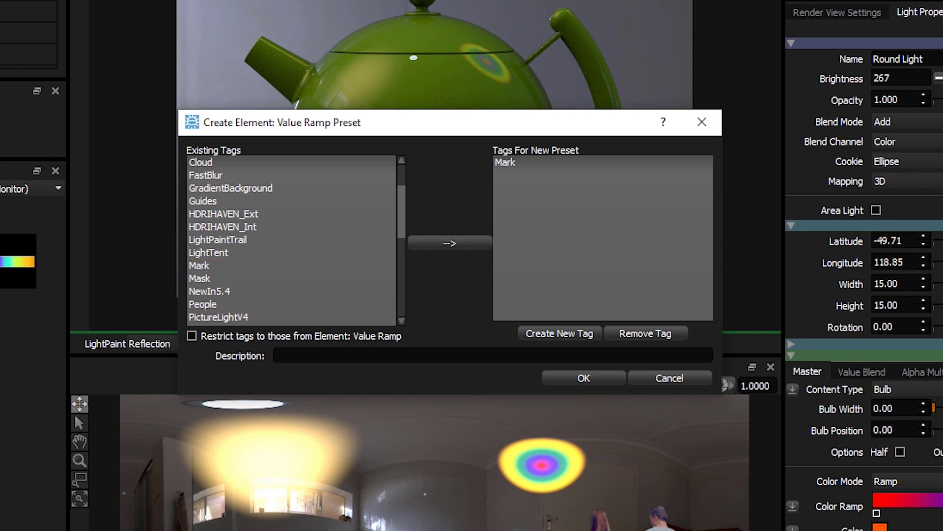
text(Wobble)
click(565, 378)
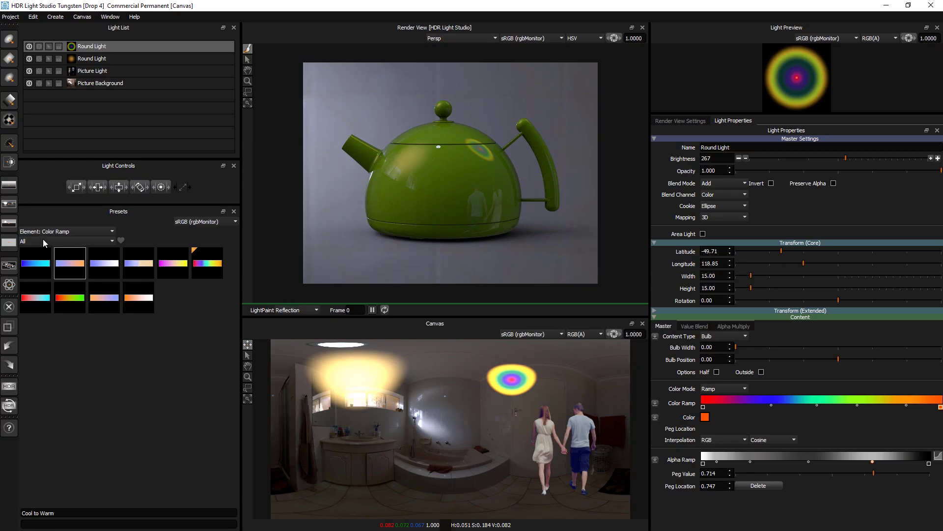
Step: Show Element: Value Ramp presets and apply Bumps 5, then Wobble, to the Round Light's alpha ramp
click(64, 231)
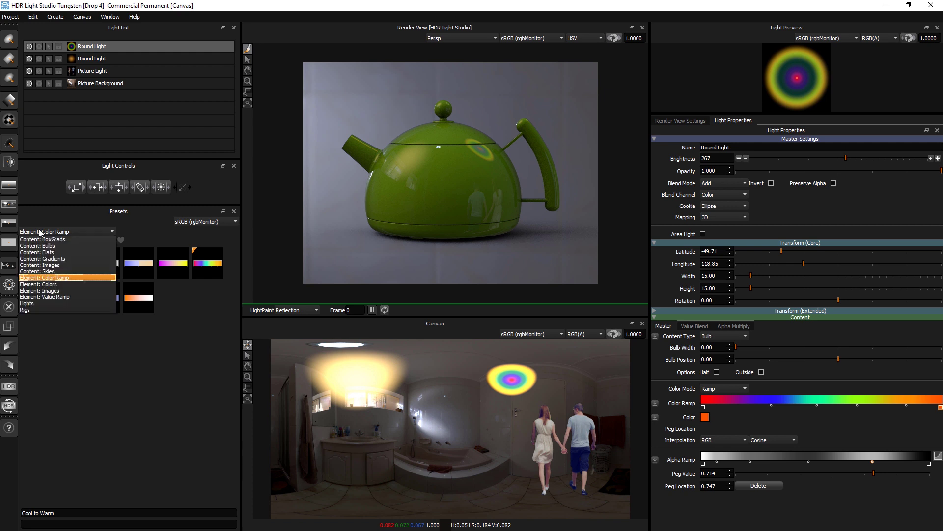
click(56, 297)
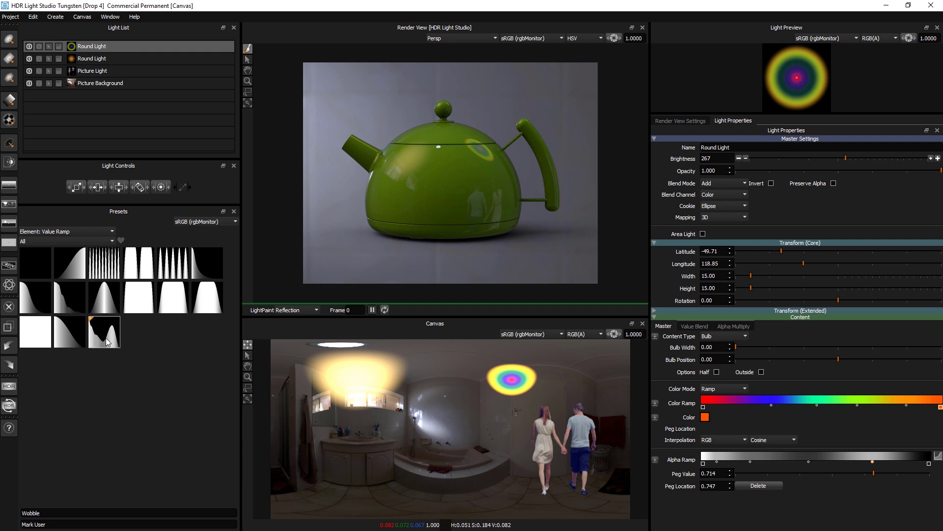
drag(173, 264, 682, 457)
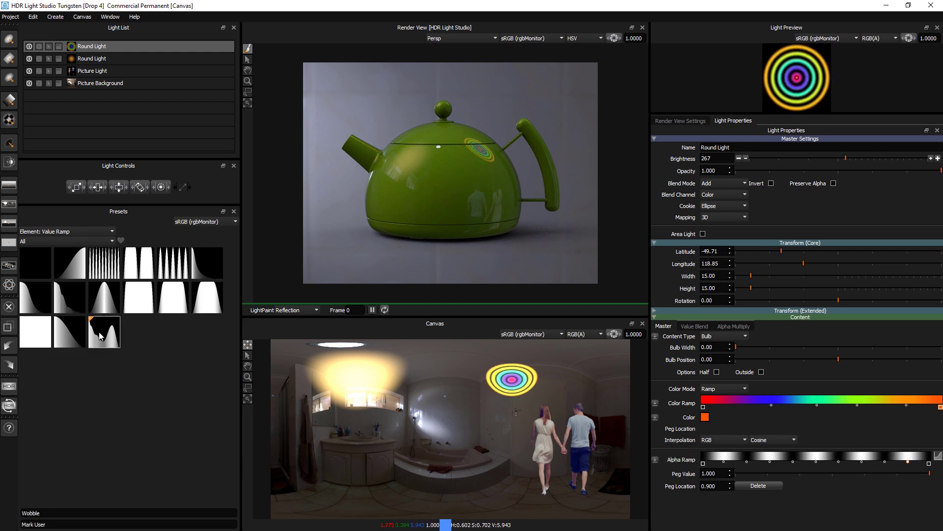
drag(102, 335, 683, 460)
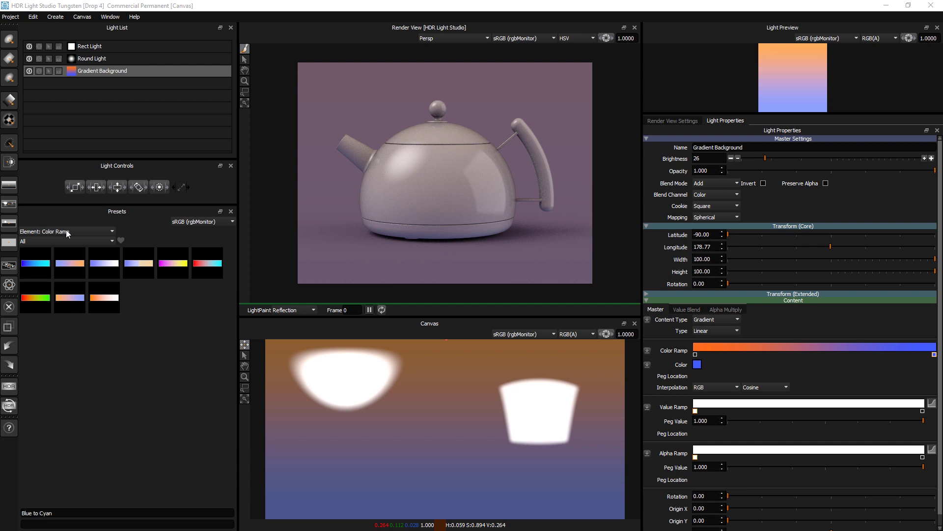
Step: Try Blue to Cyan, cool-to-warm, Desert, Purple to Yellow and Red to Cyan ramps on the background gradient
drag(48, 267, 683, 350)
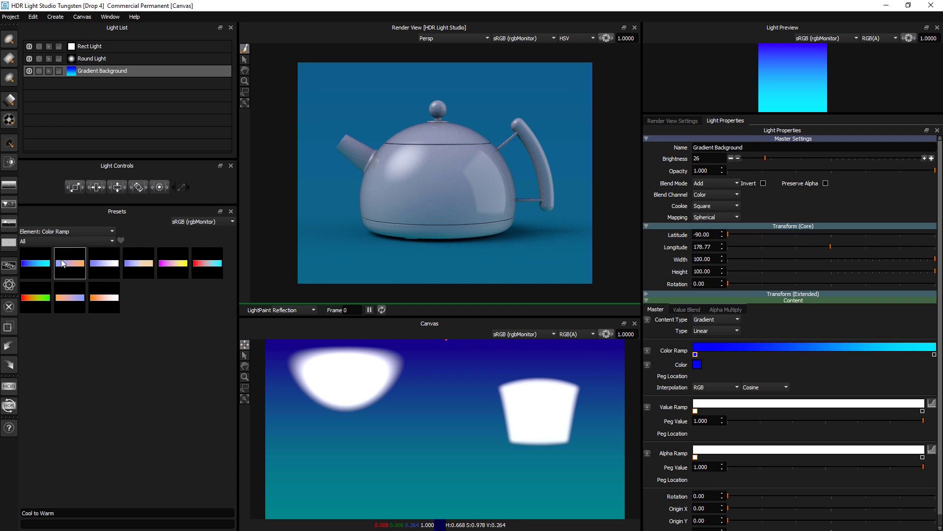
drag(69, 264, 668, 349)
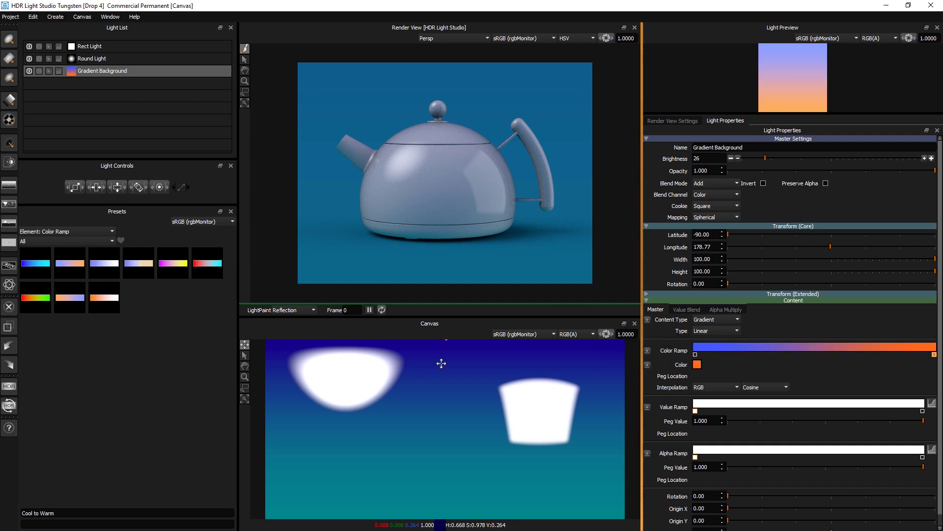
drag(138, 264, 677, 348)
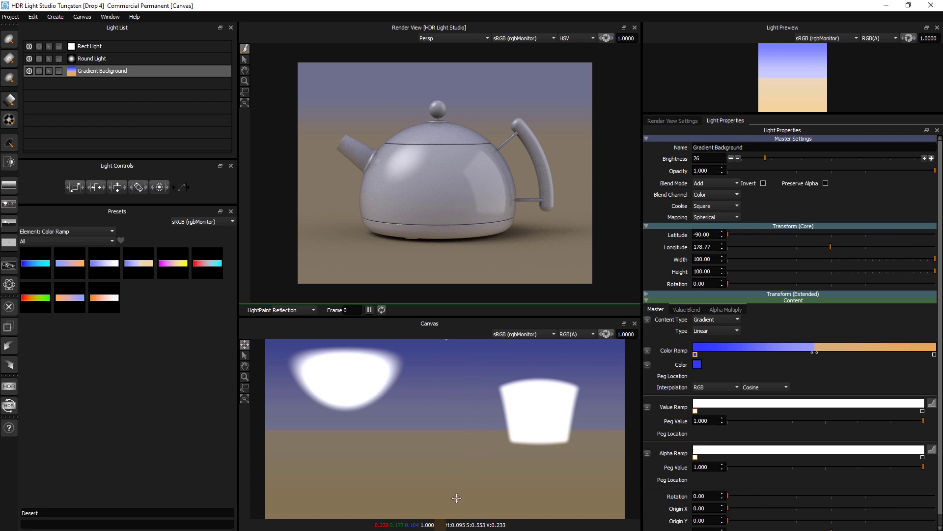
drag(173, 263, 682, 349)
drag(207, 263, 679, 349)
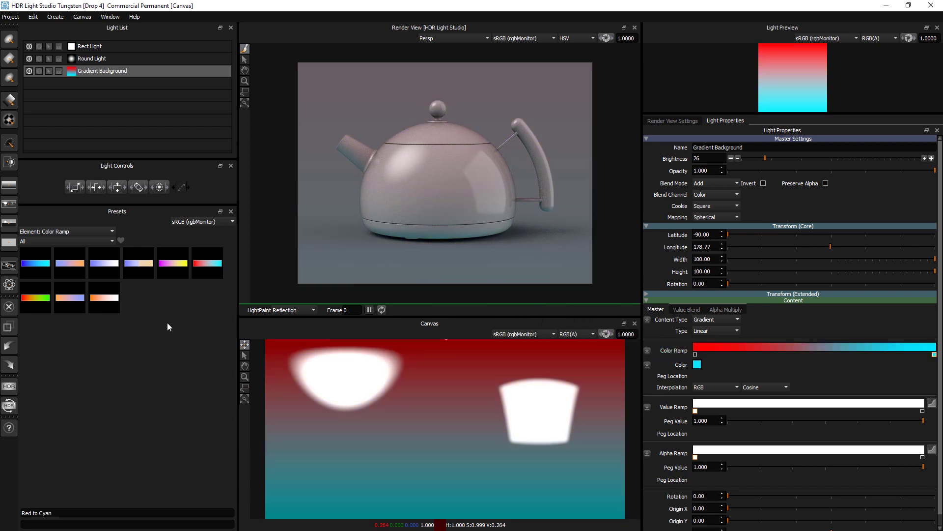
Step: Change the gradient's end colour to purple, then orange, from colour presets, then show value ramp presets
click(60, 231)
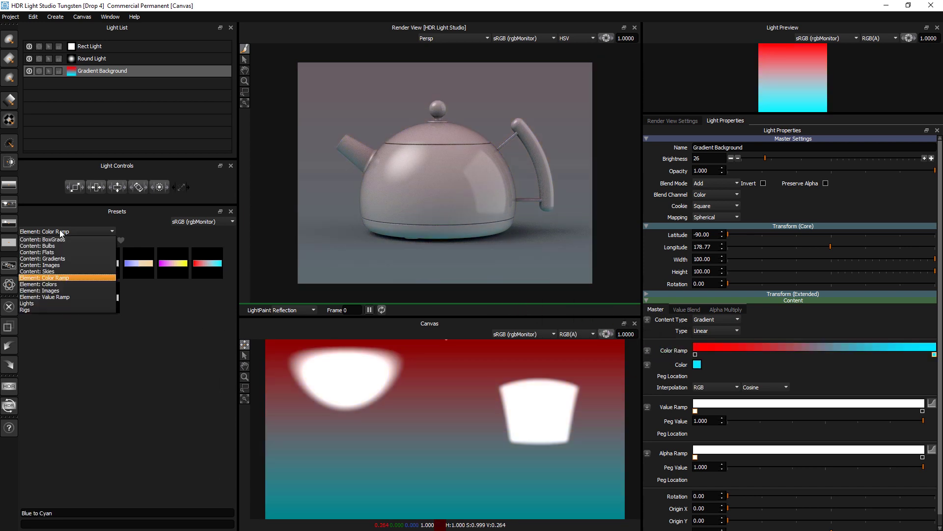
click(72, 285)
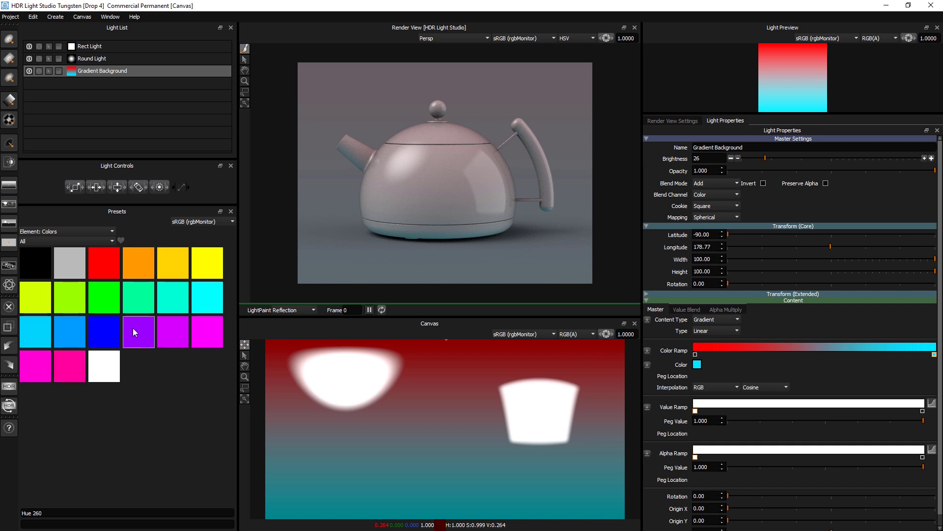
drag(133, 331, 697, 364)
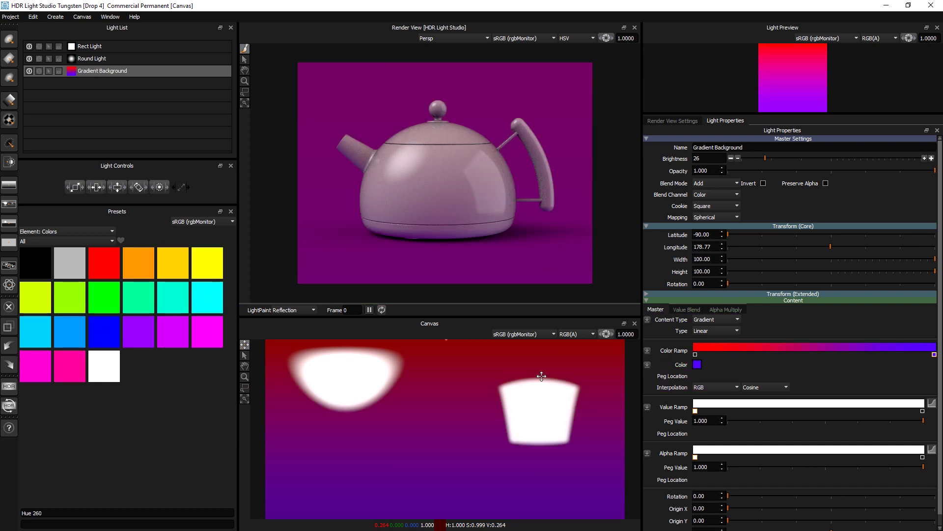
drag(179, 266, 698, 364)
click(77, 230)
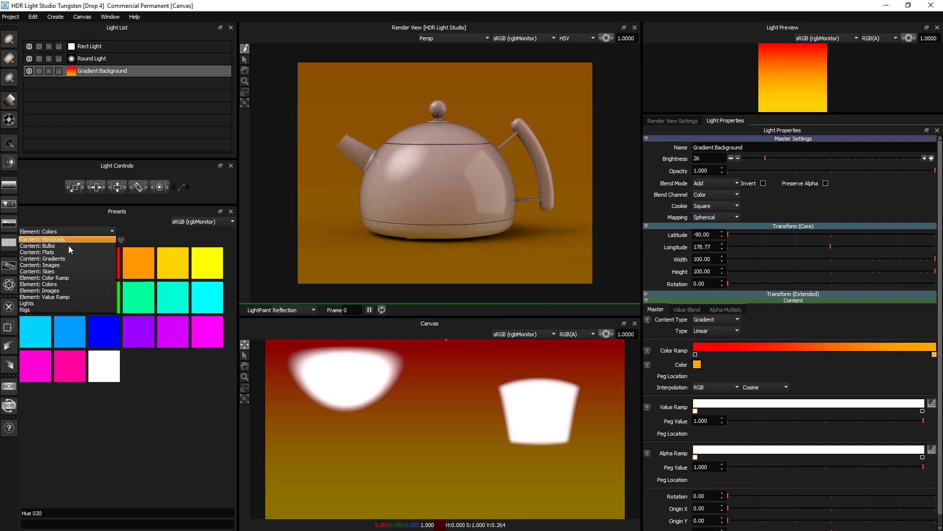
click(69, 296)
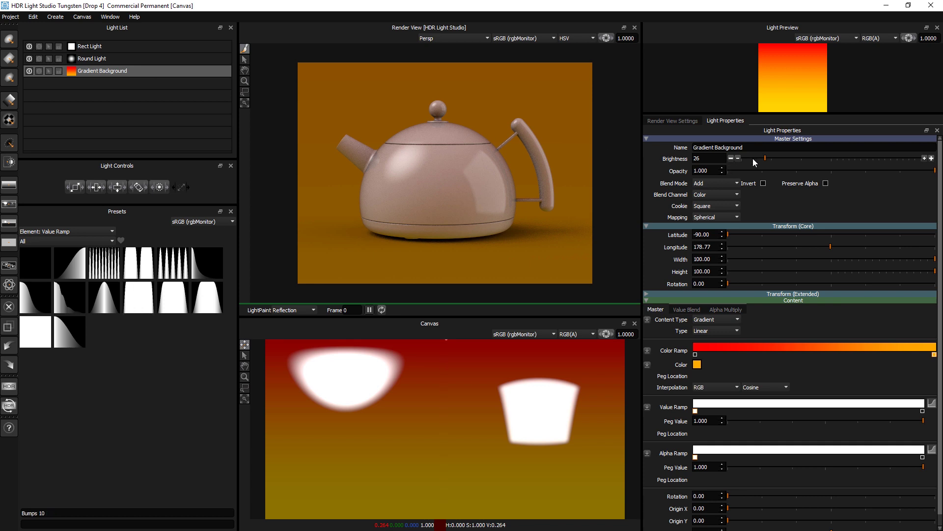
Step: Dim the gradient background to brightness 5 and apply Falloff 1 to the Round Light's alpha ramp
drag(751, 158, 748, 158)
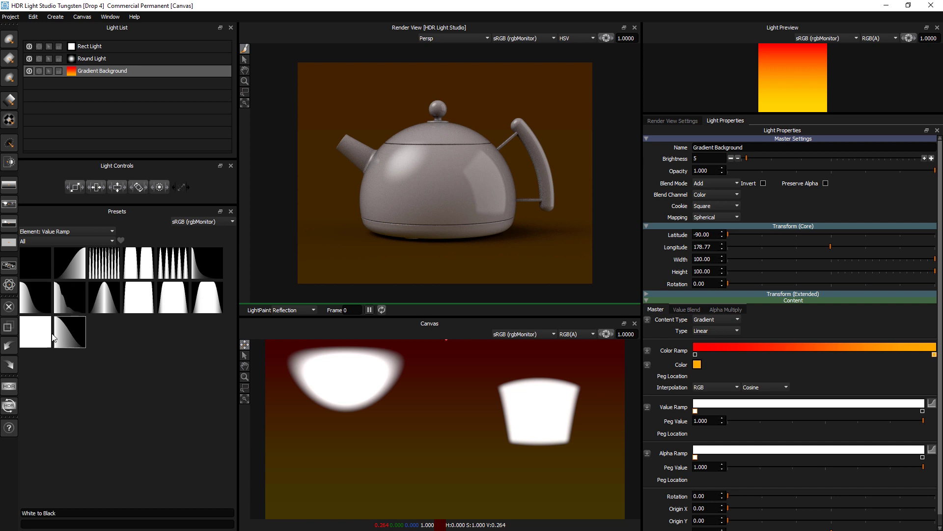
click(93, 58)
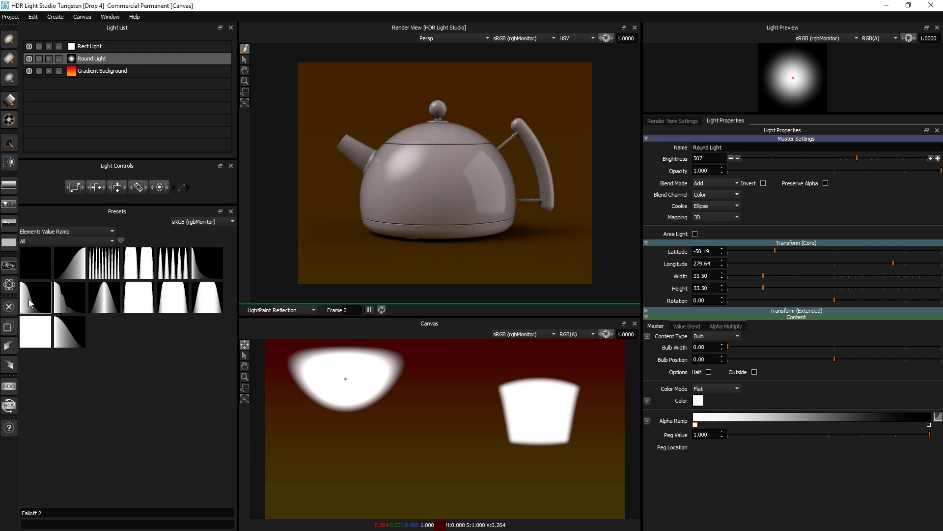
drag(202, 268, 669, 417)
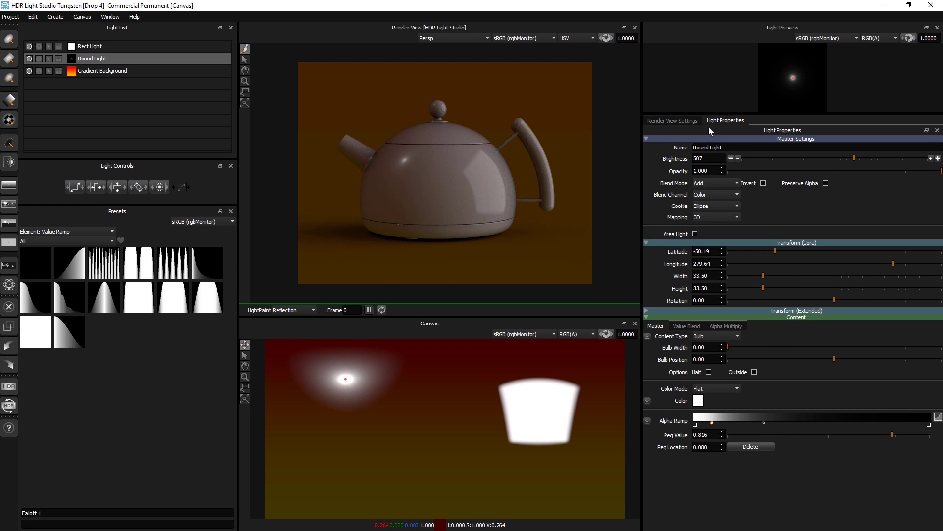
drag(710, 116, 669, 280)
click(646, 217)
click(646, 223)
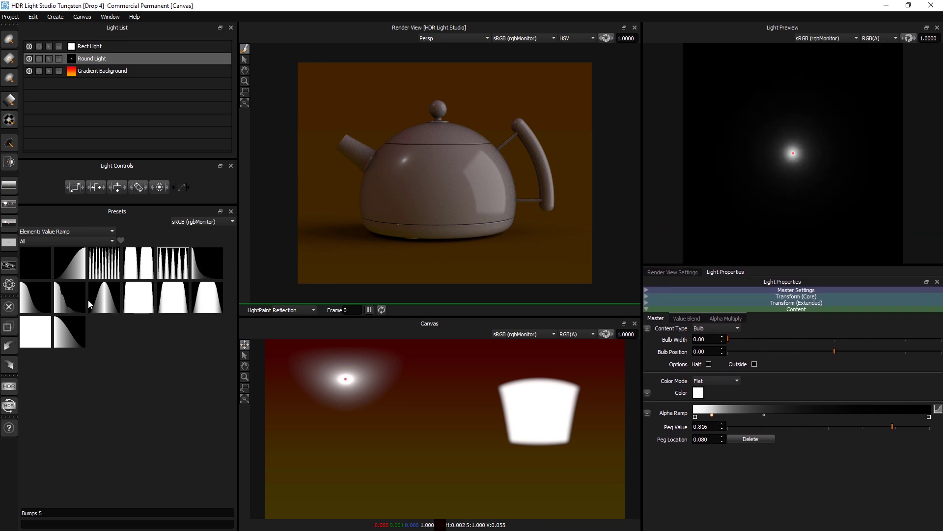
Step: Try other falloff presets, settle on banded Falloff 3, and reposition the highlight on the teapot
drag(33, 303, 675, 413)
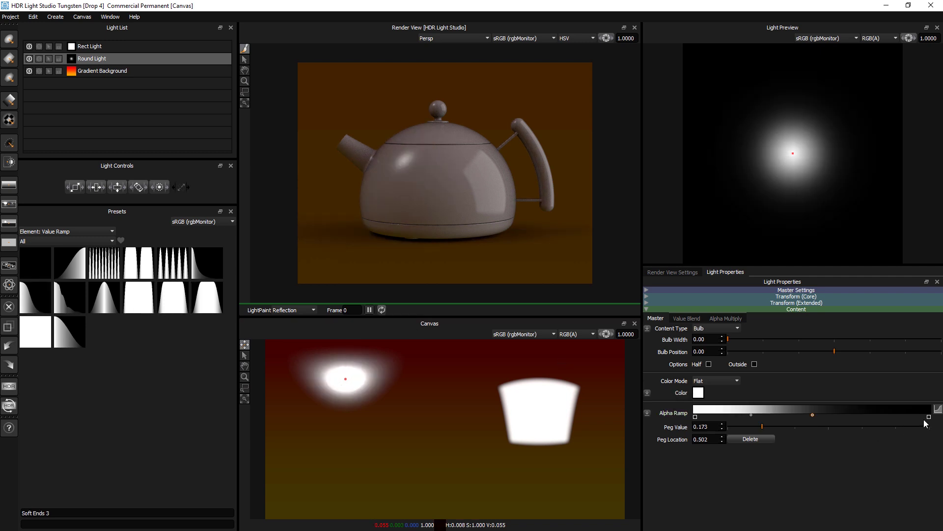
click(938, 409)
drag(464, 158, 424, 172)
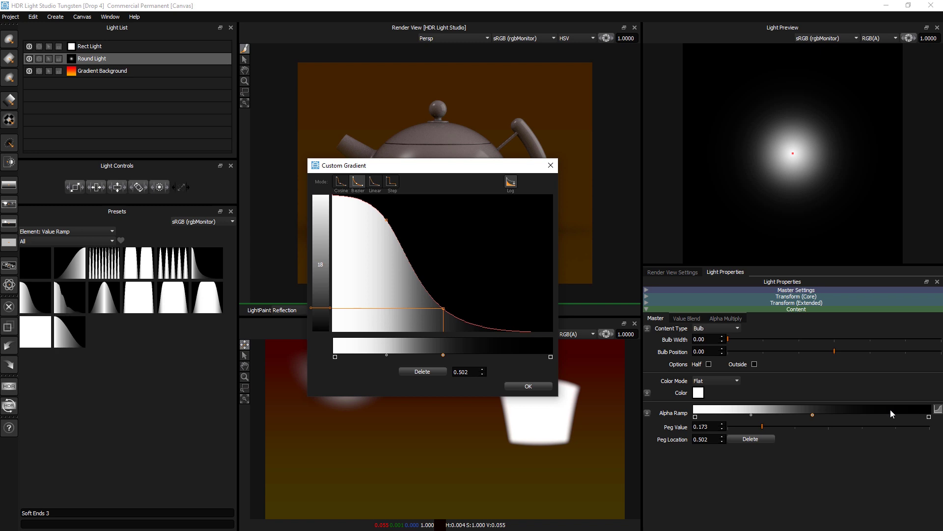
click(537, 387)
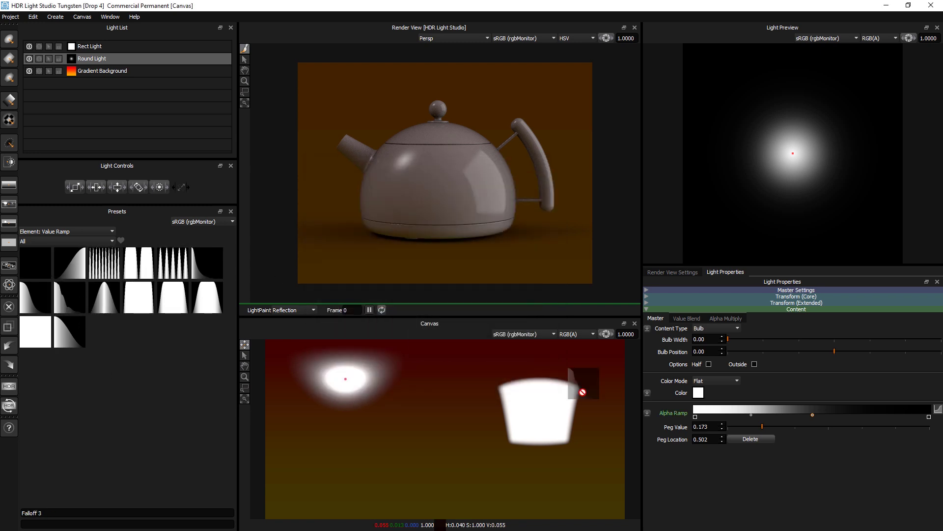
drag(668, 412, 671, 412)
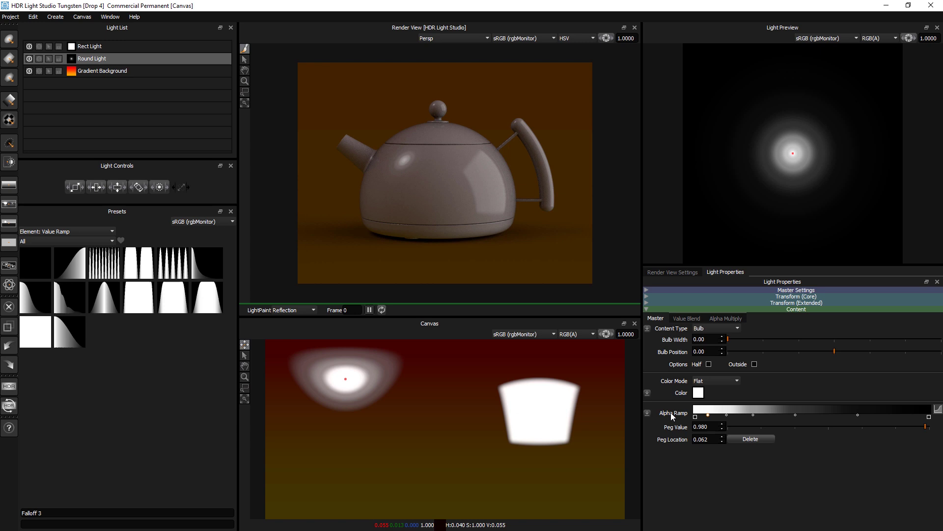
click(408, 160)
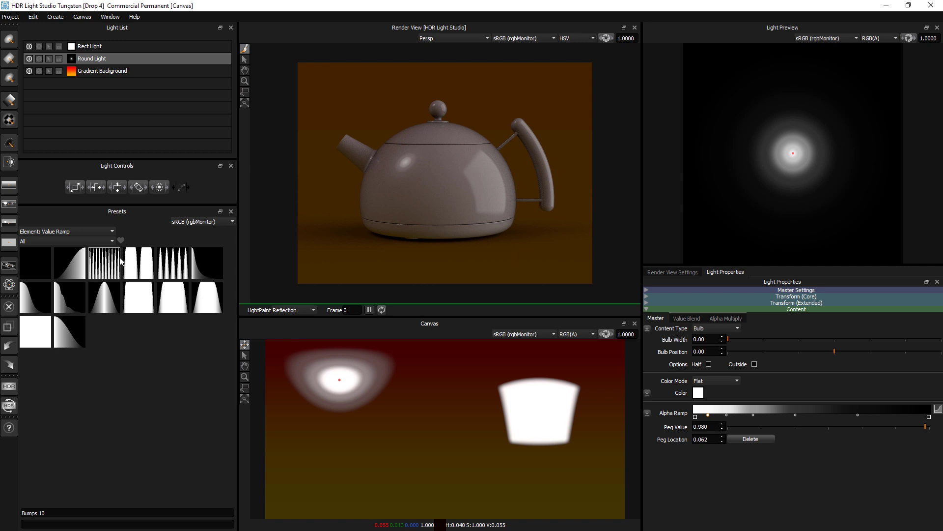
click(97, 46)
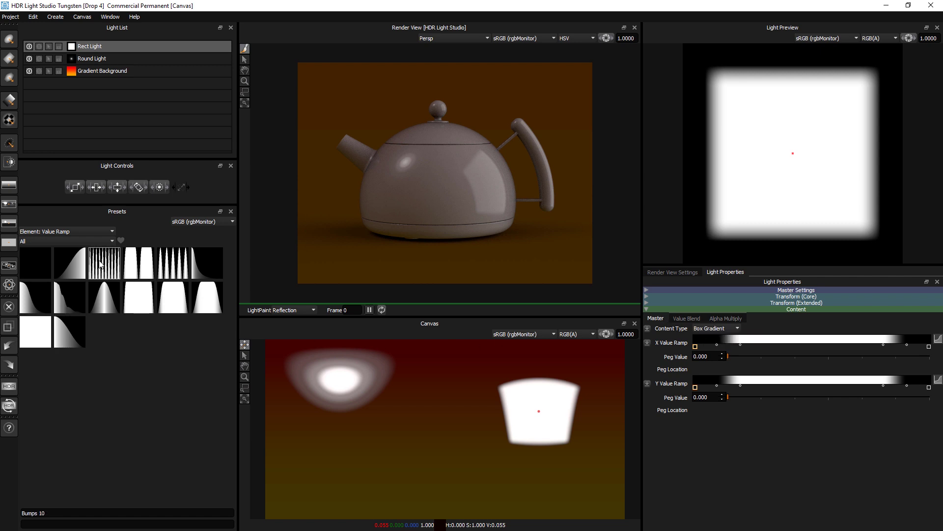
Step: Try Bumps bar presets on the Rect Light's X and Y value ramps, ending on 5 bars
drag(102, 264, 670, 342)
drag(104, 264, 673, 384)
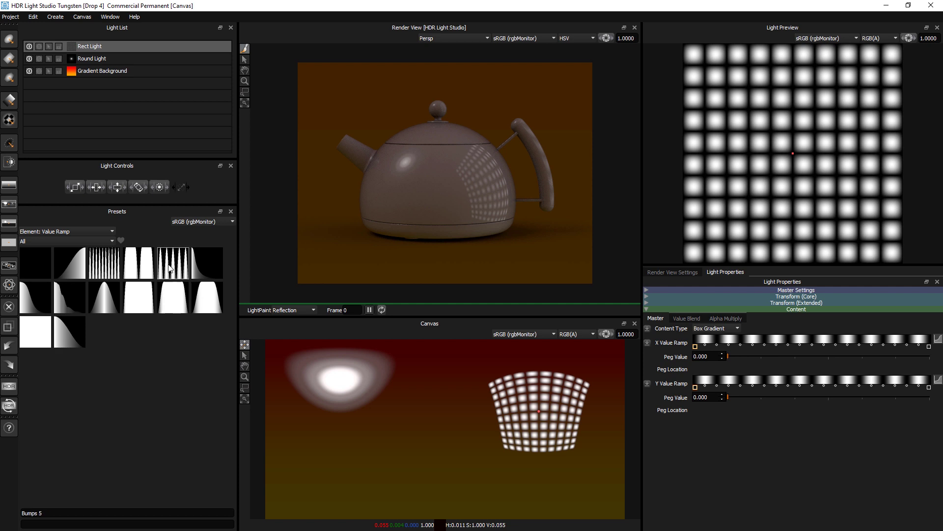
drag(172, 266, 678, 384)
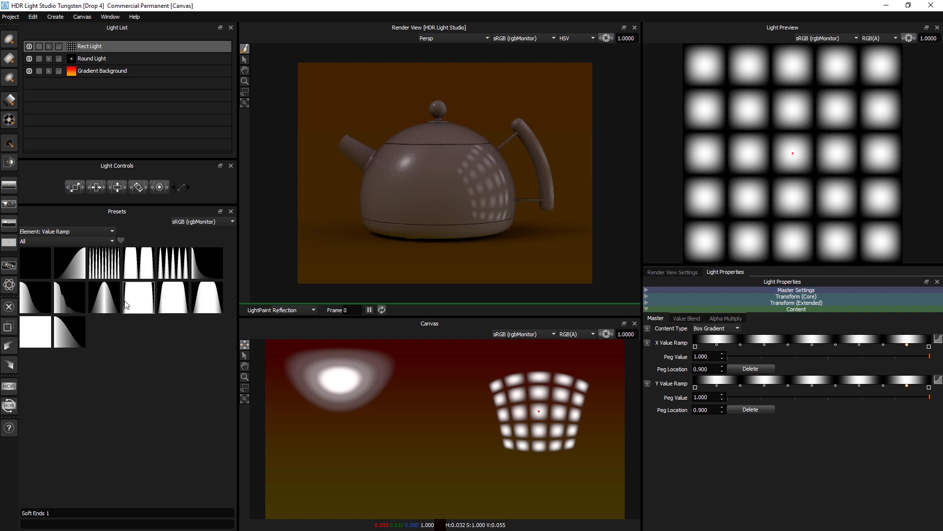
Step: Apply Soft Ends presets to fade the top and bottom, and make the X ramp solid White
drag(142, 301, 678, 348)
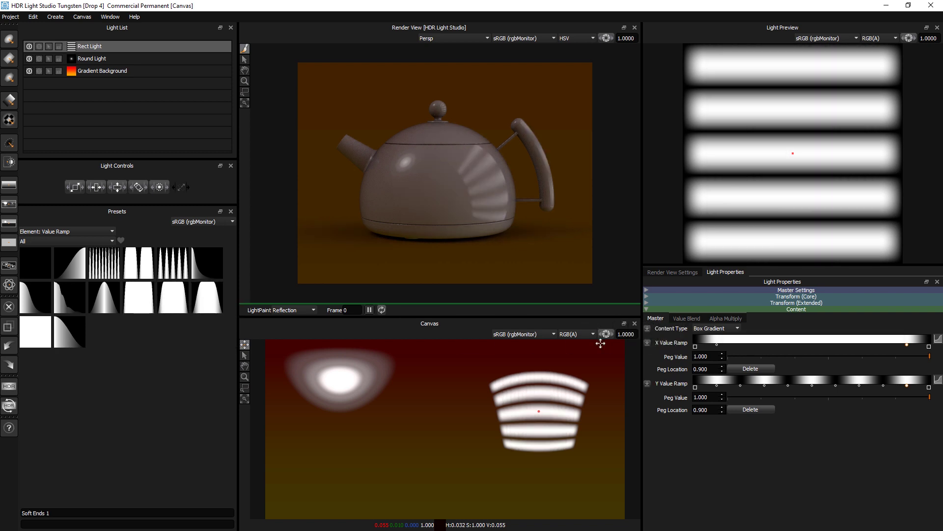
drag(140, 300, 678, 383)
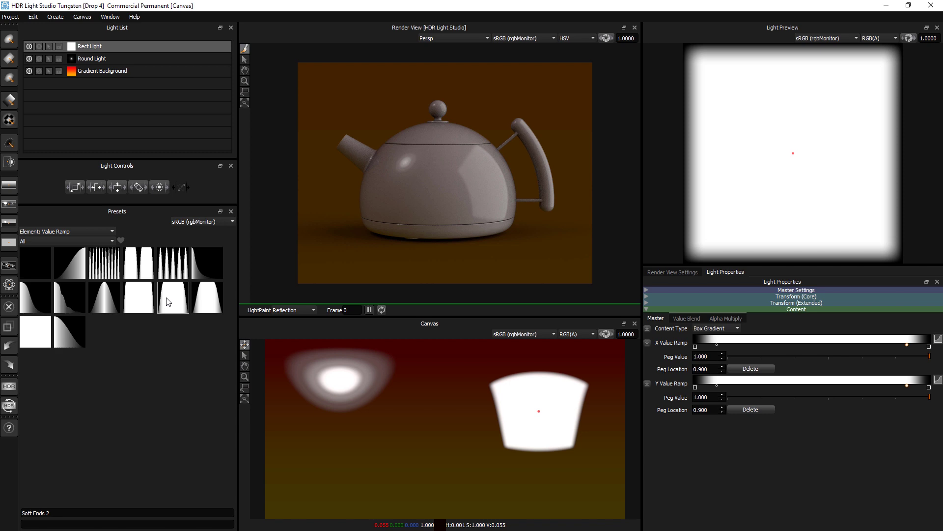
drag(198, 303, 662, 379)
drag(207, 298, 671, 341)
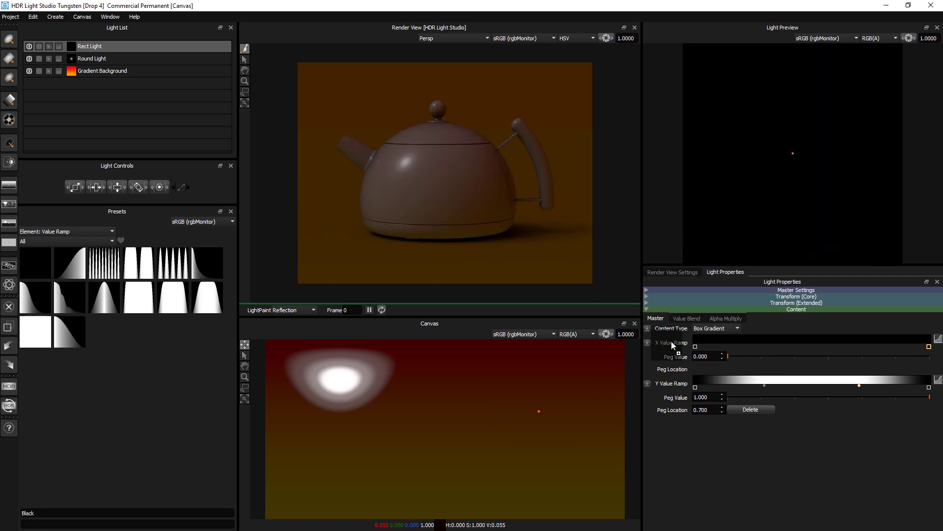
drag(43, 336, 670, 341)
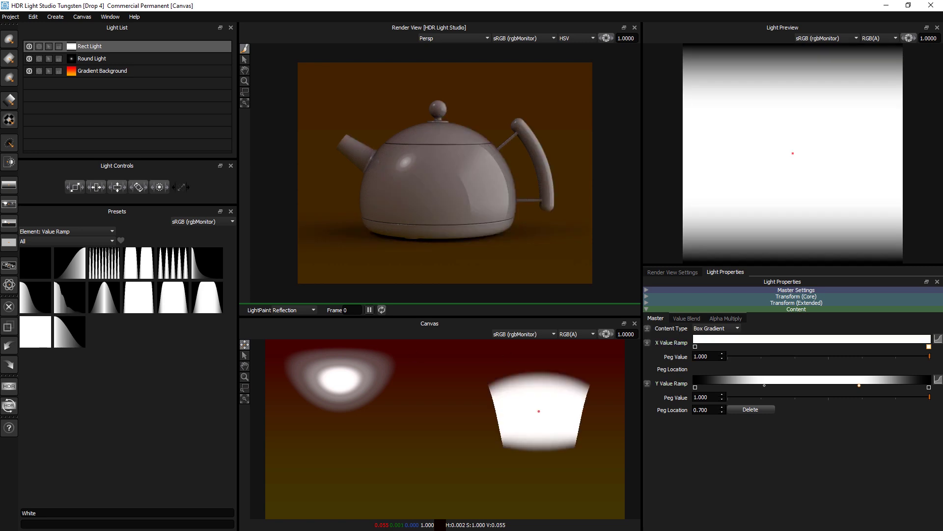
click(80, 229)
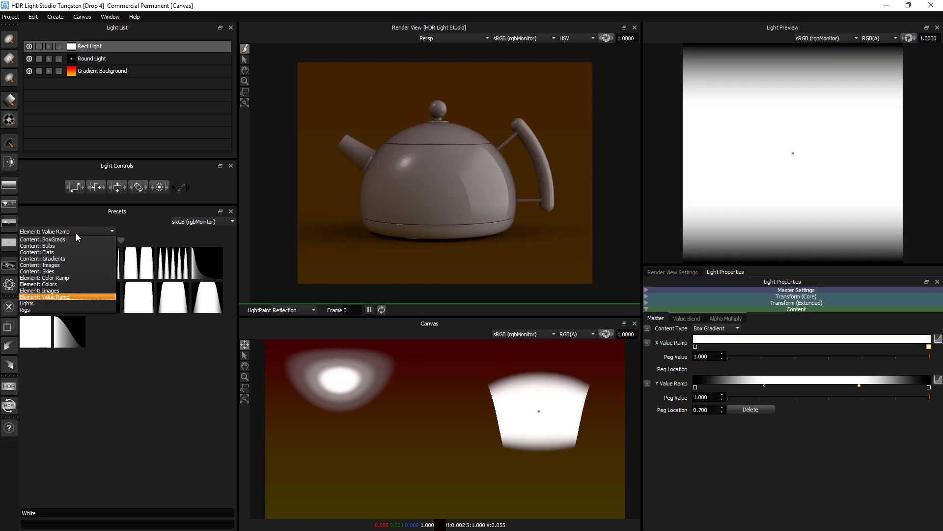
Step: Show the Images presets and scroll down to the 3000 x 3000 Zebra05 striped image
click(60, 290)
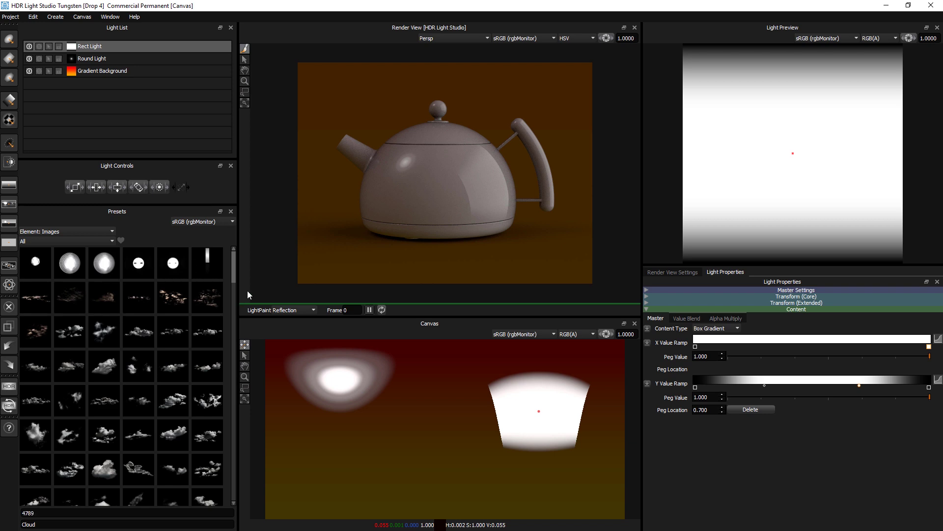
drag(234, 269, 229, 494)
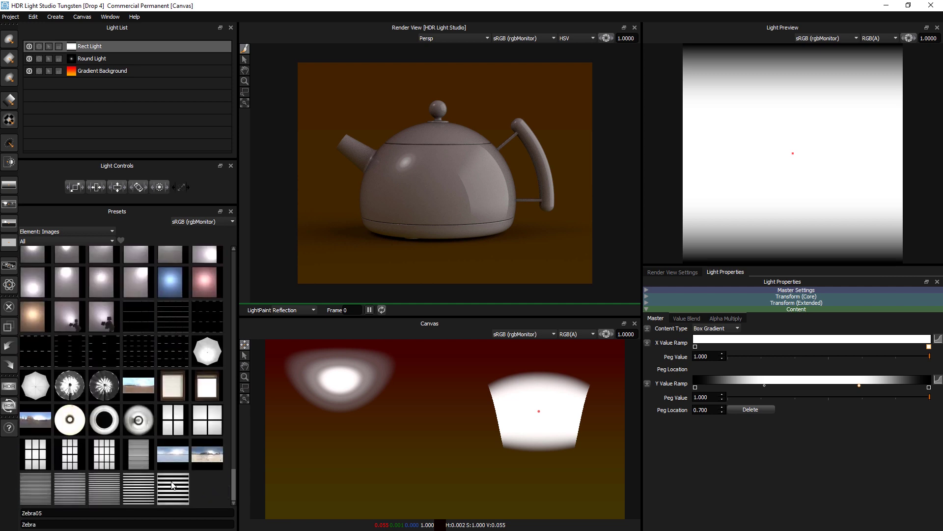
mouse_move(173, 485)
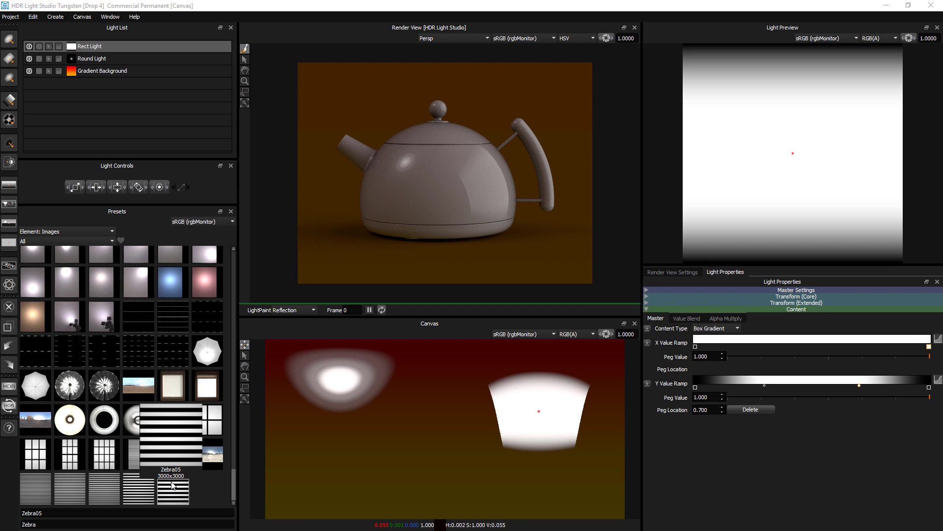